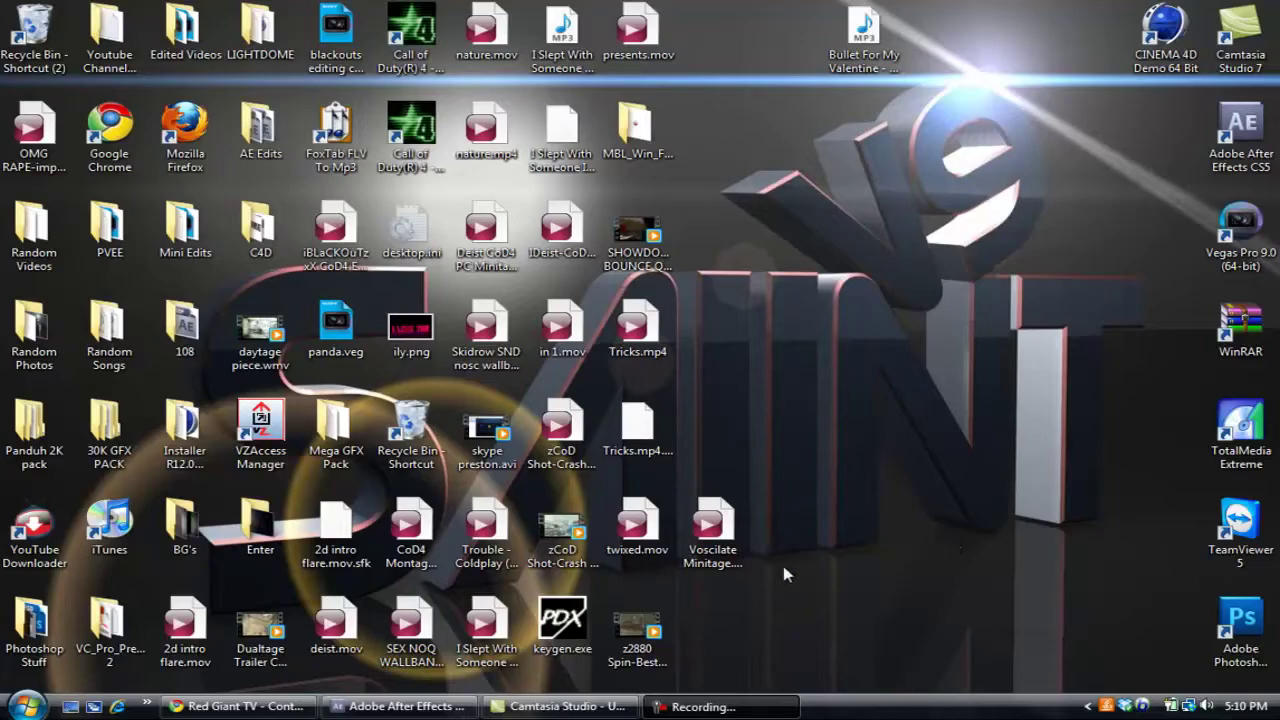
Restore the After Effects window showing the 'z2880 Spin-BestCoD Shot' composition
left_click(400, 706)
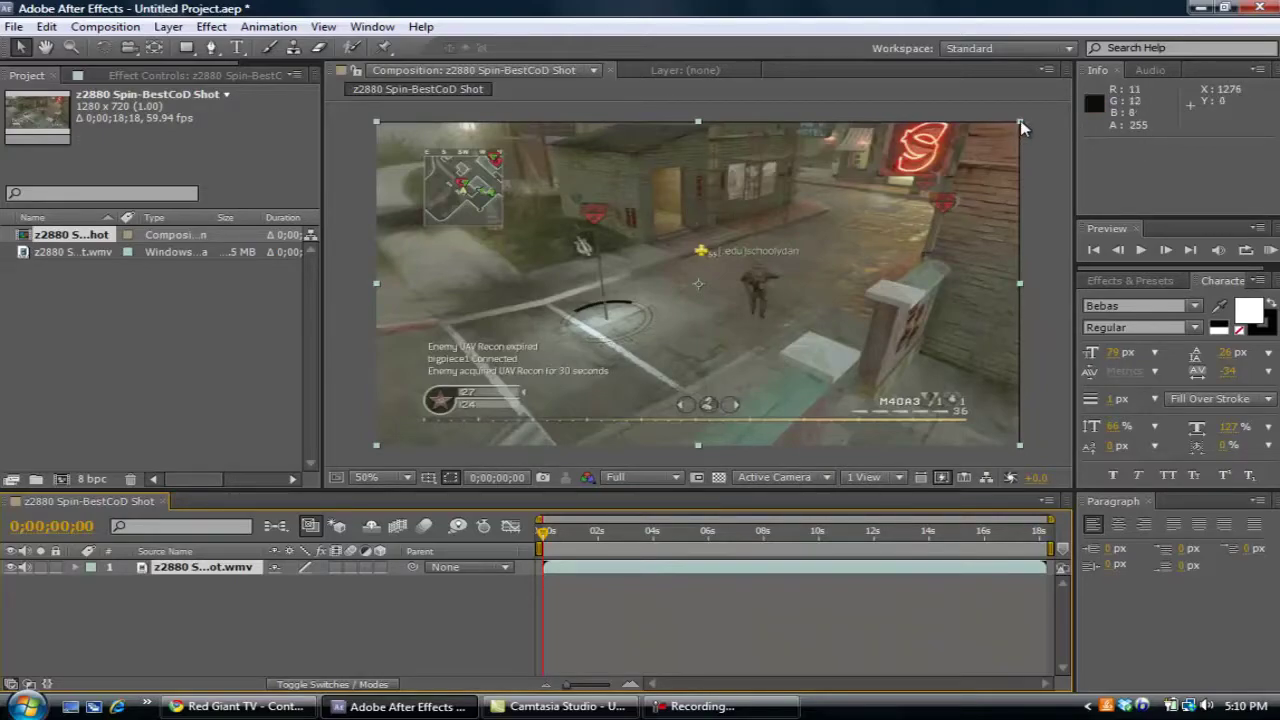
Scale the gameplay clip layer to 101% by its corner handle in the Composition viewer
left_click_drag(1020, 120, 1022, 118)
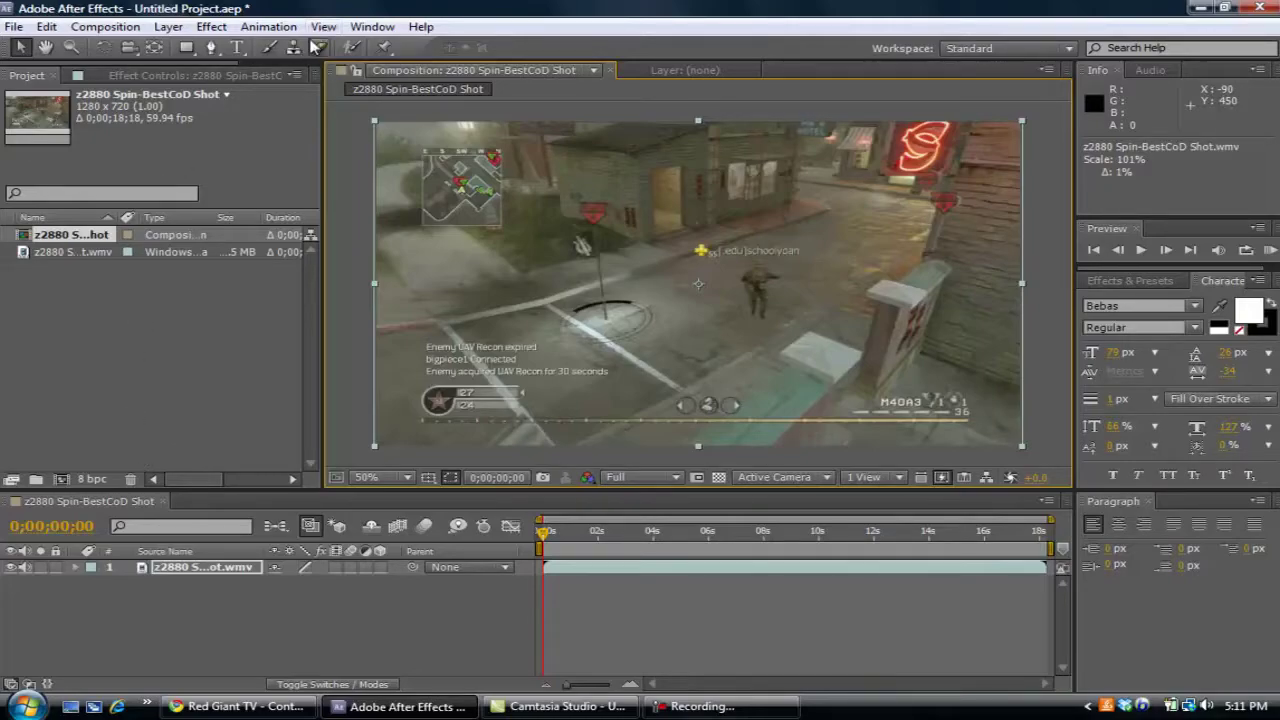
Select the gameplay layer and apply Layer > Time > Enable Time Remapping to it
left_click(168, 26)
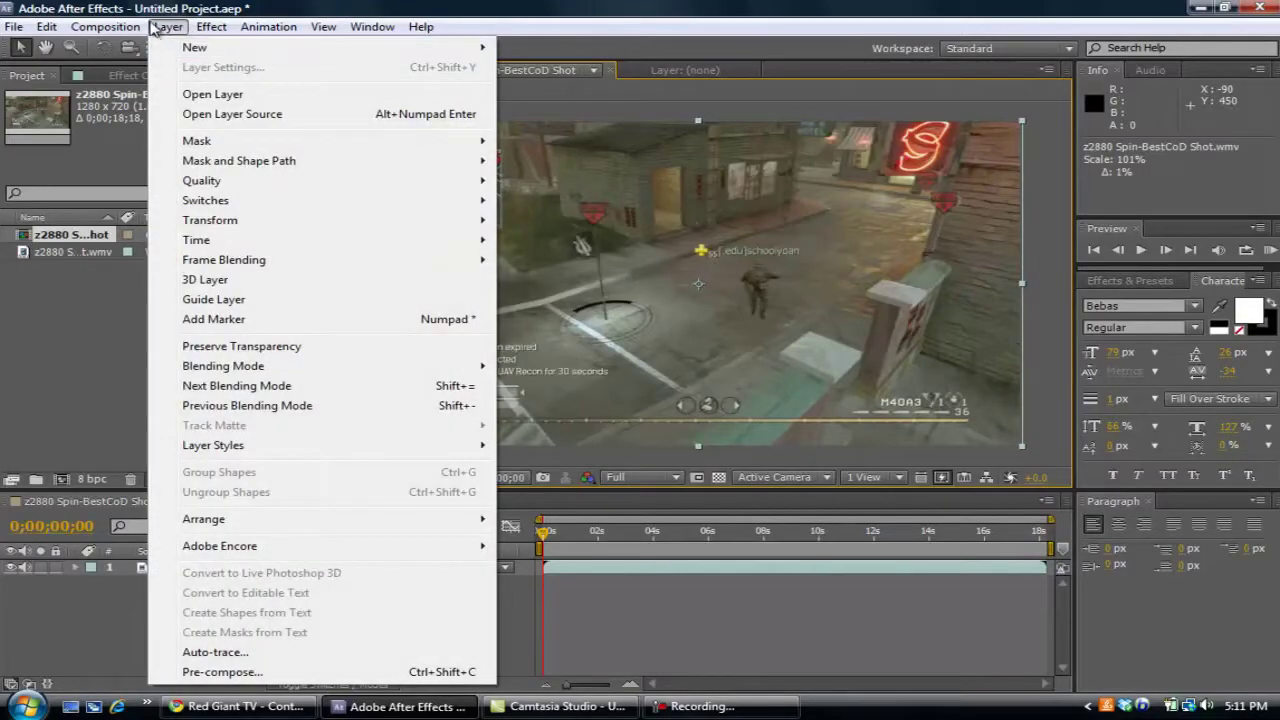
left_click(70, 264)
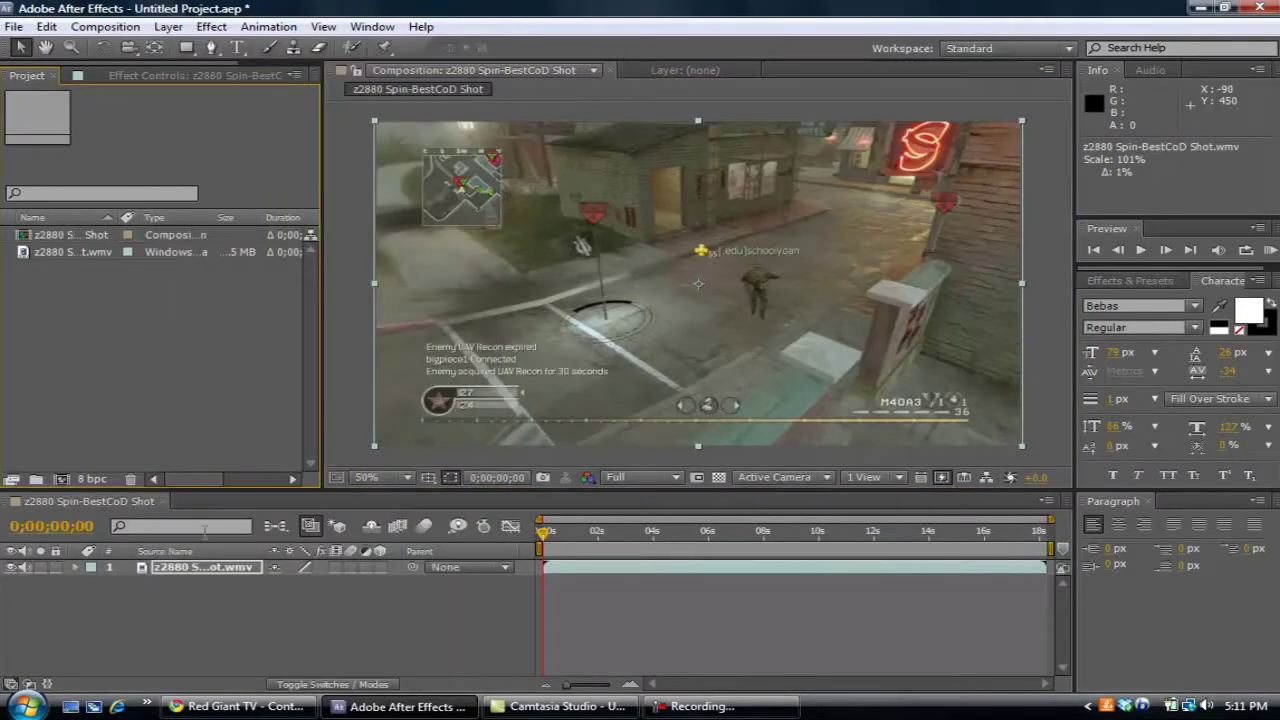
left_click(217, 562)
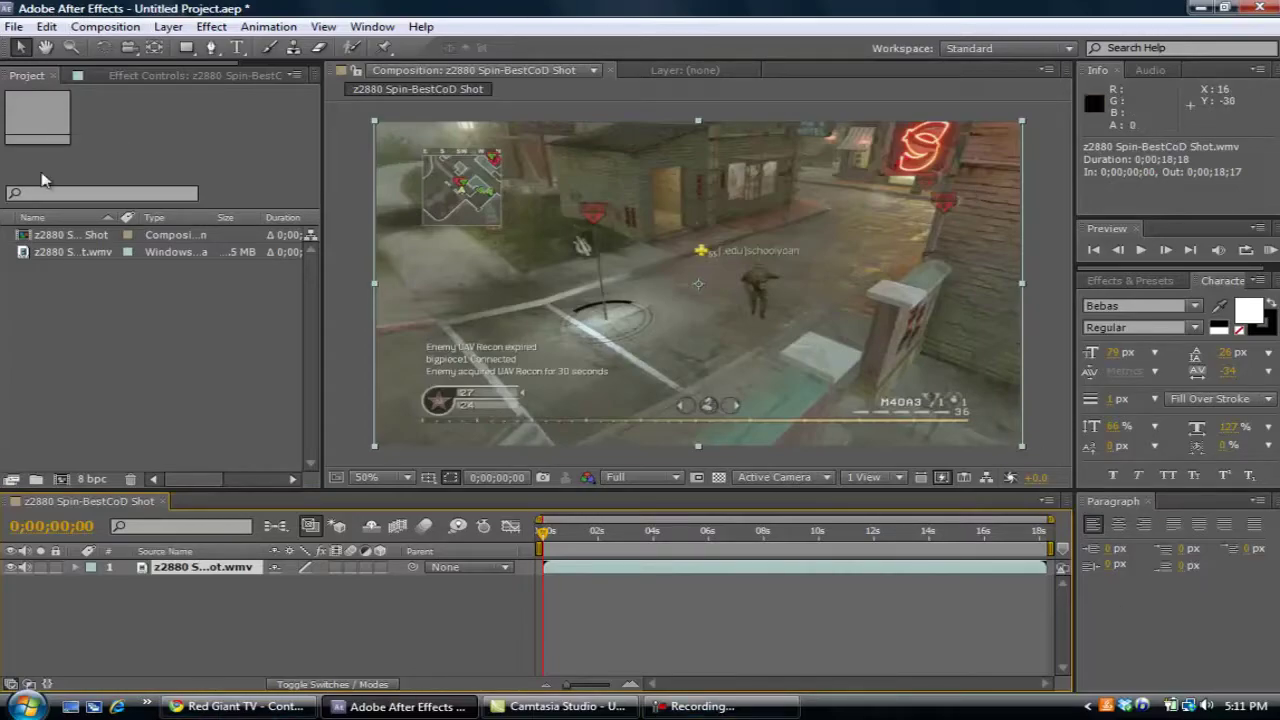
left_click(168, 26)
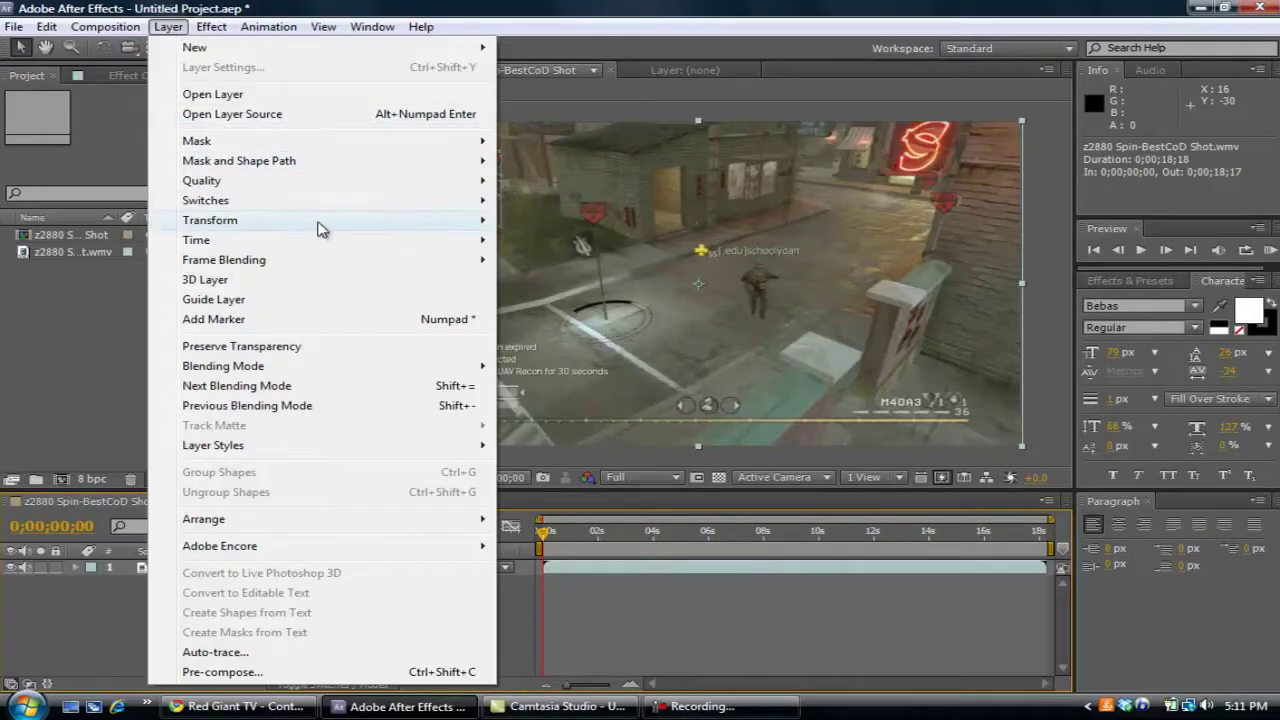
mouse_move(475, 244)
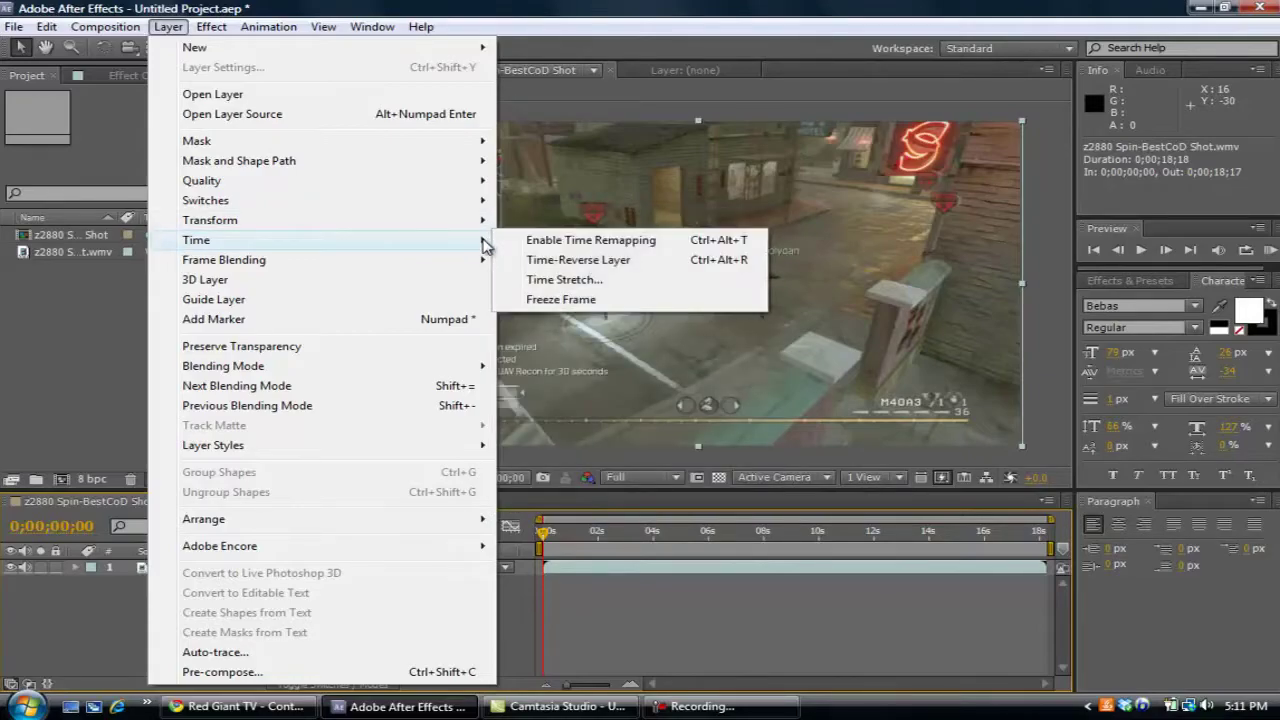
left_click(555, 240)
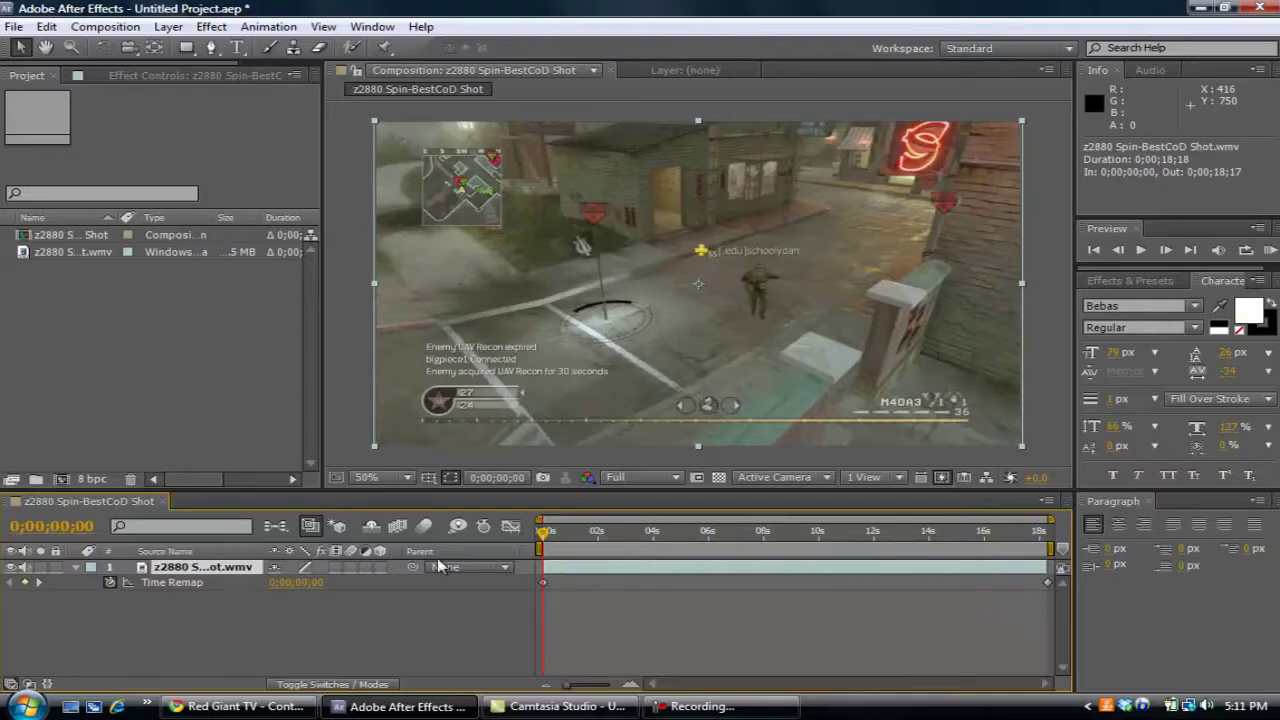
left_click(1147, 257)
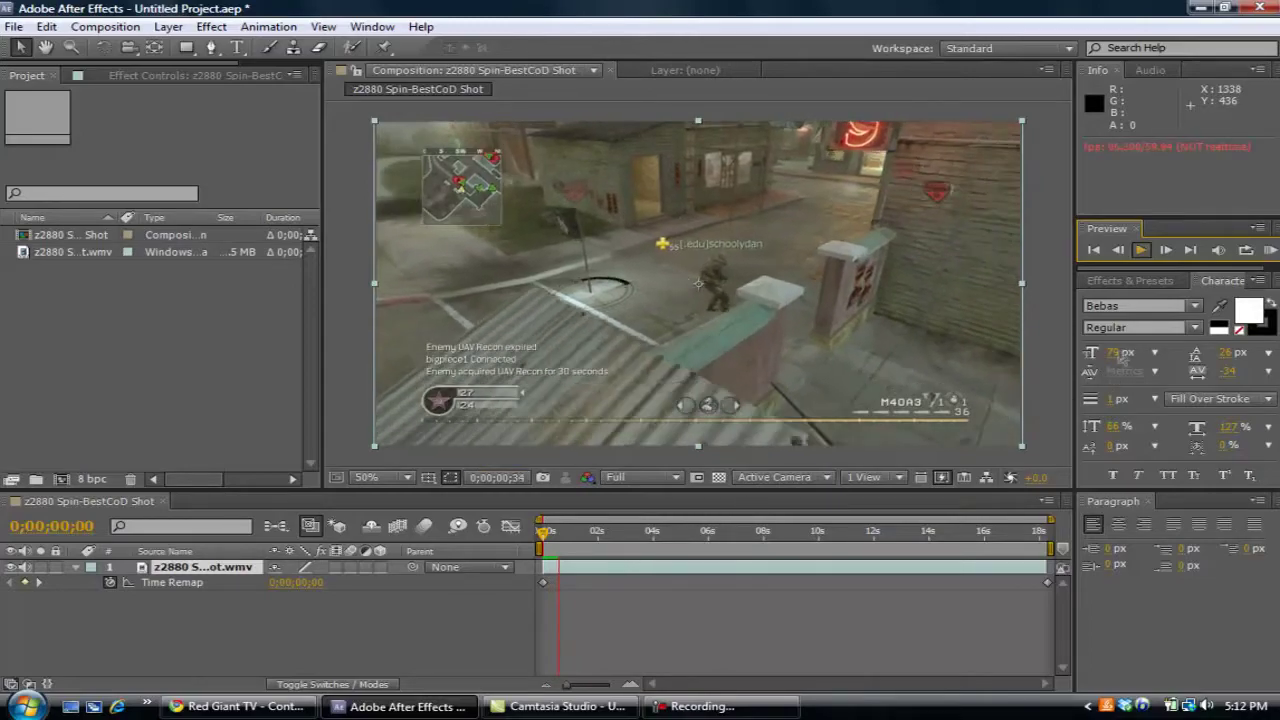
left_click(1142, 250)
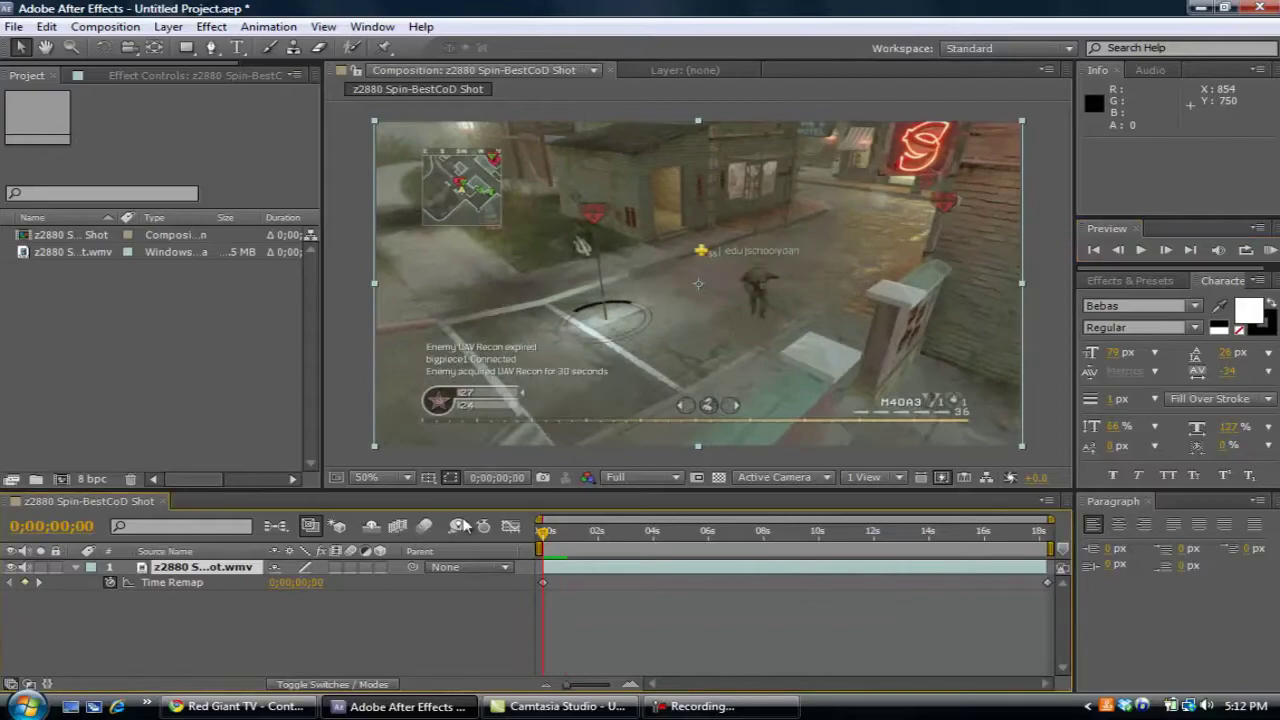
left_click(1140, 251)
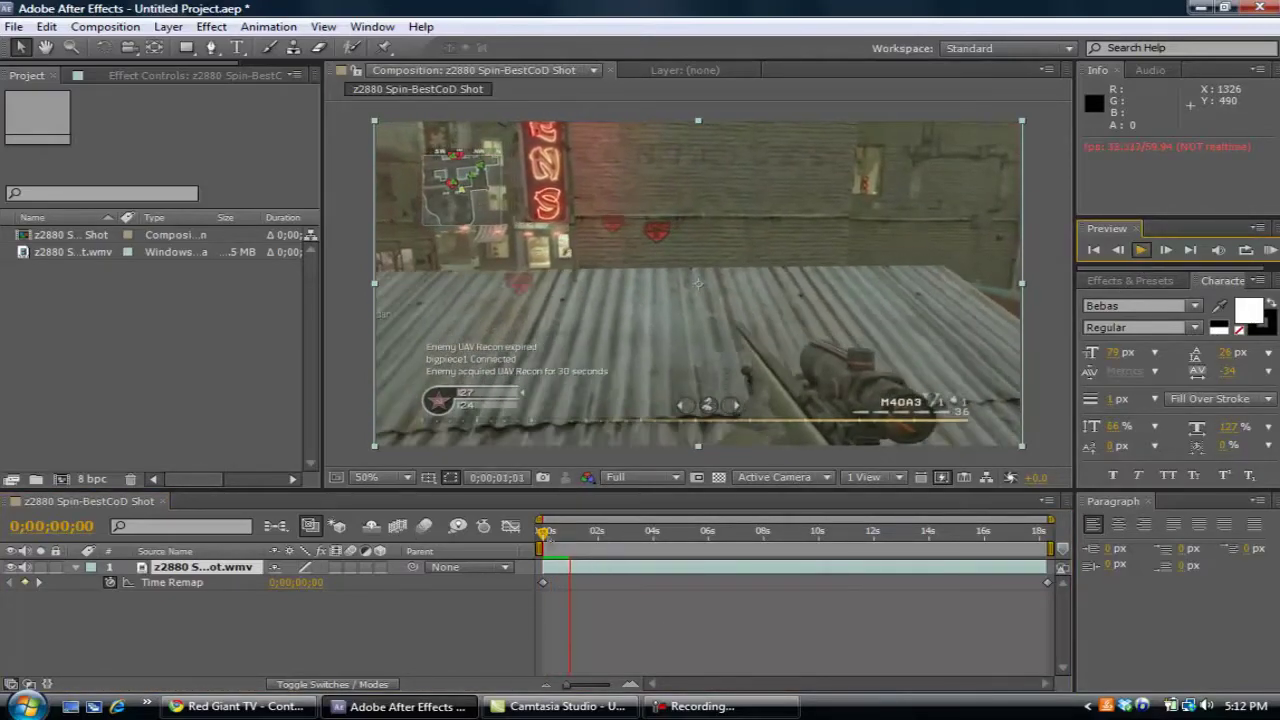
left_click(543, 538)
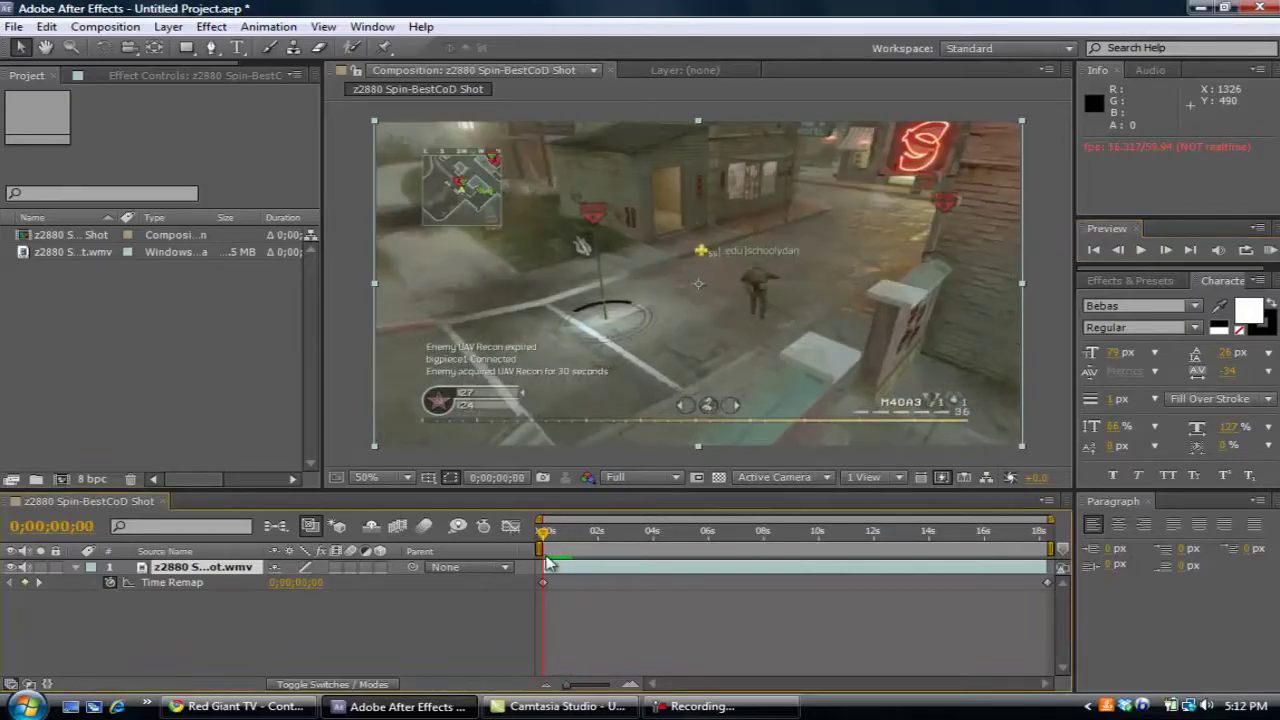
left_click(1047, 583)
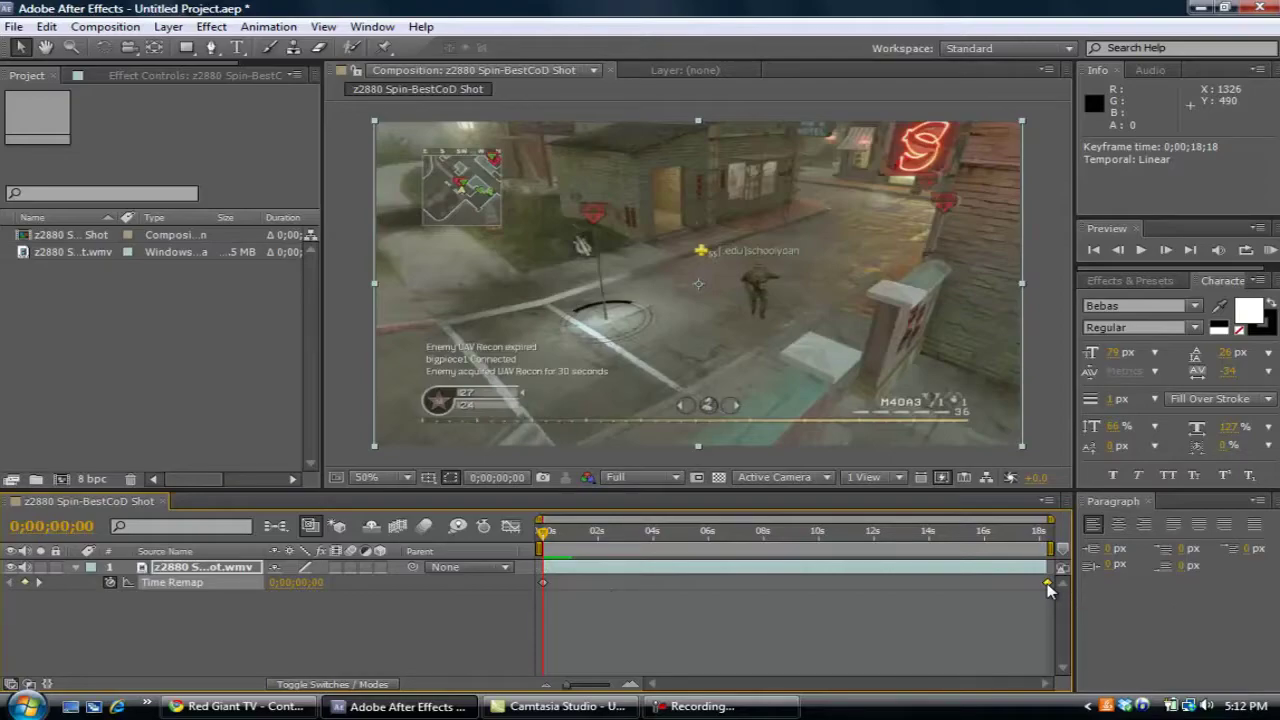
left_click_drag(1047, 583, 1010, 585)
left_click_drag(841, 593, 618, 586)
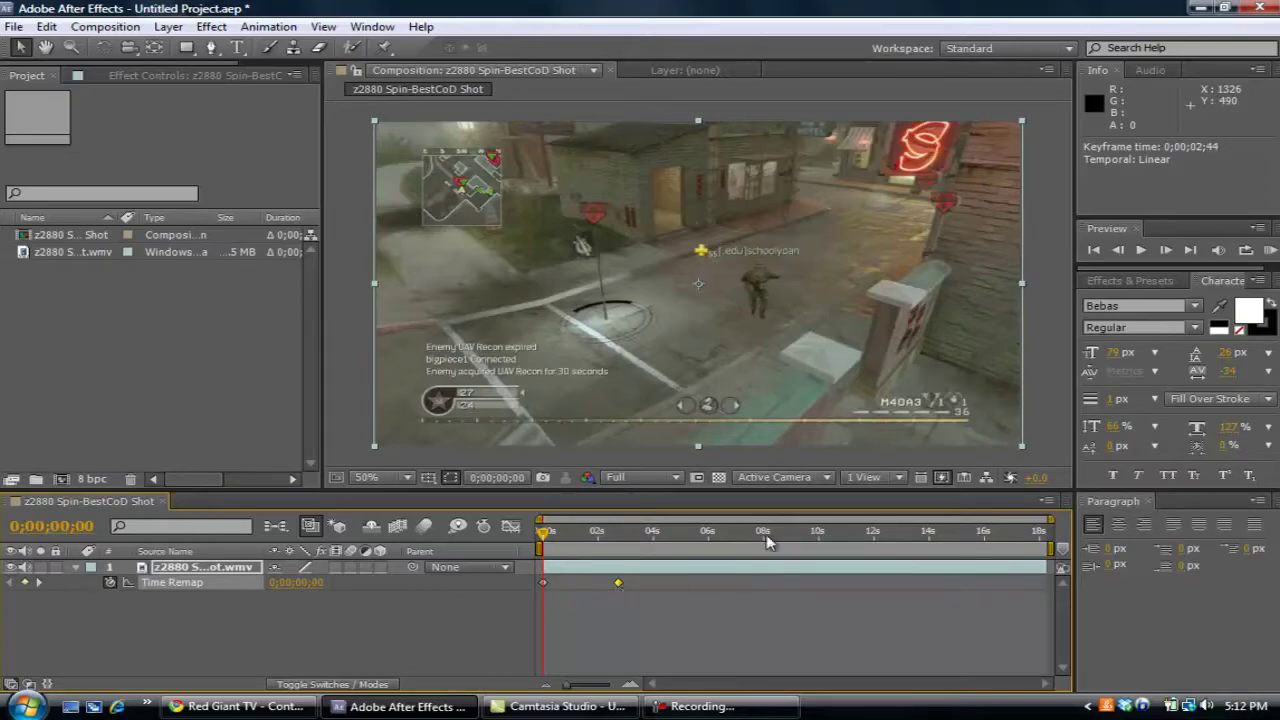
left_click(1141, 250)
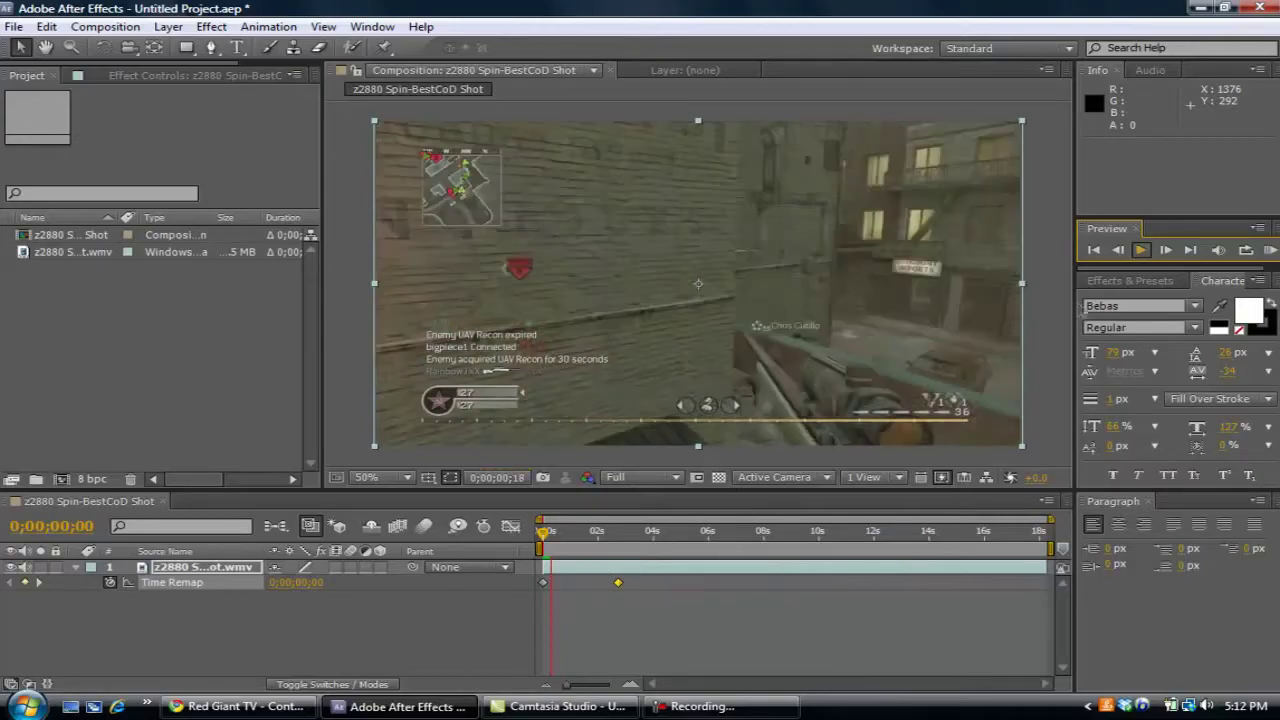
left_click(1140, 252)
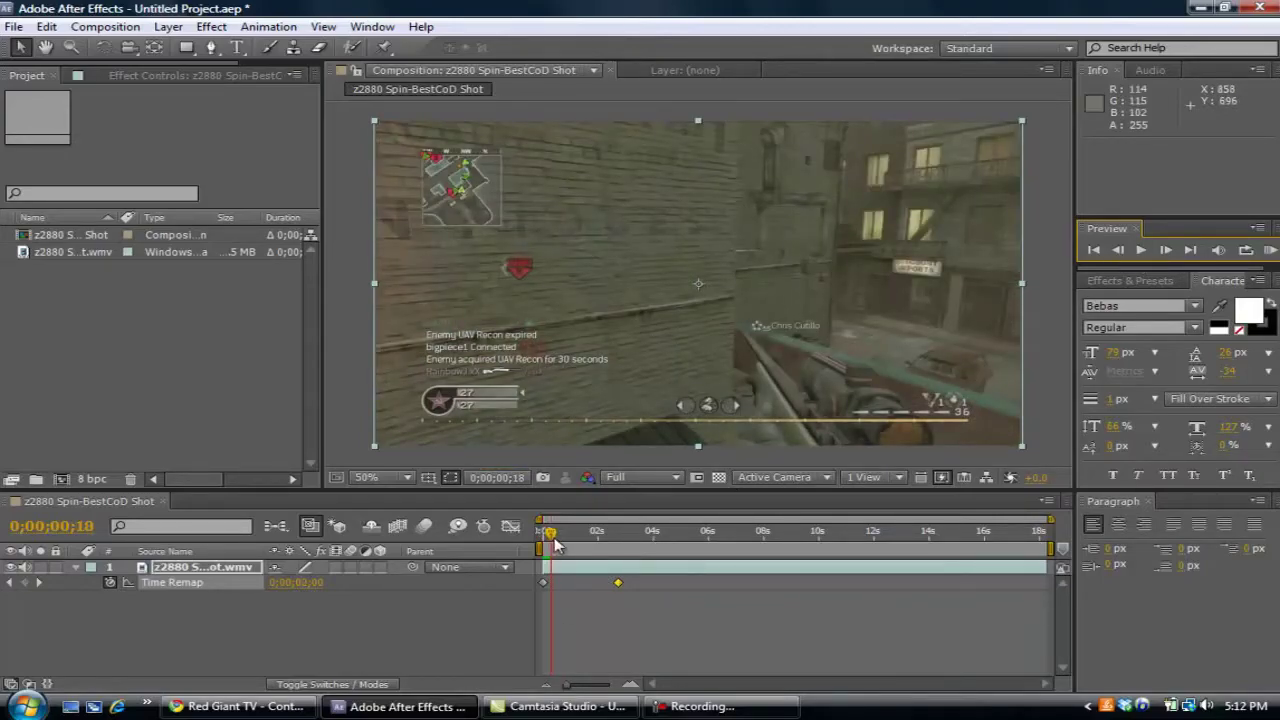
left_click_drag(551, 538, 502, 535)
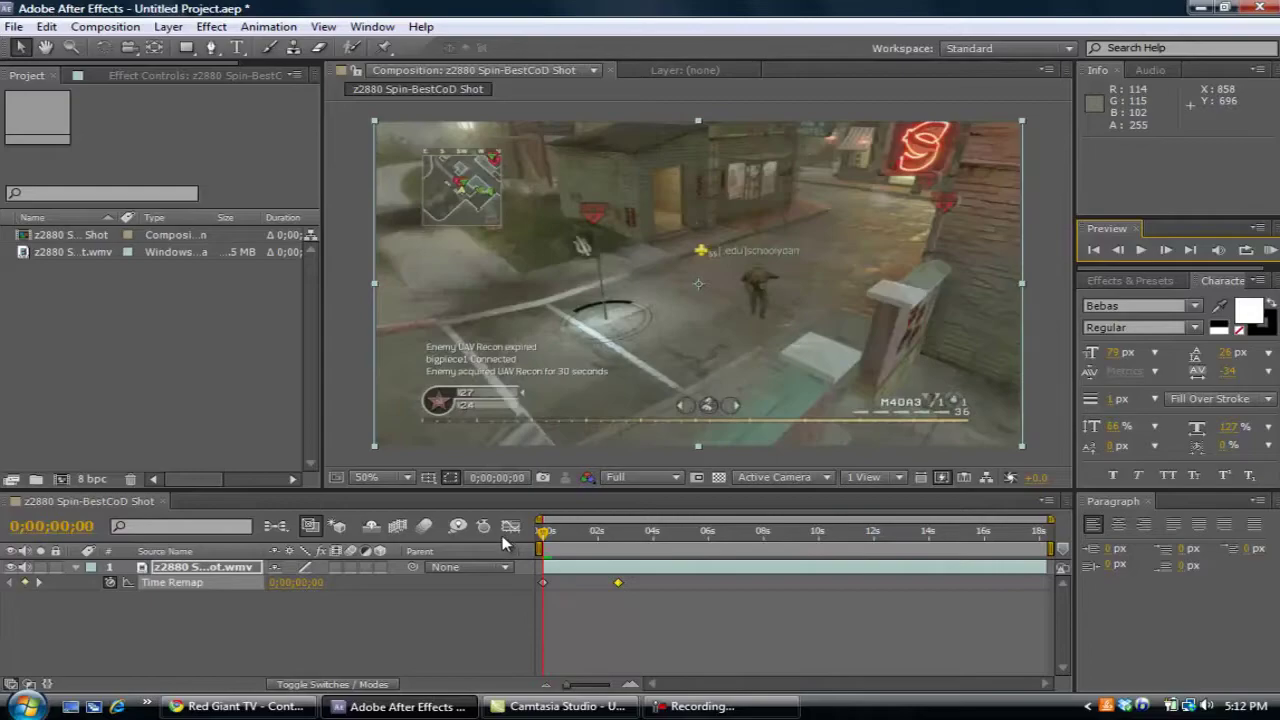
left_click(618, 581)
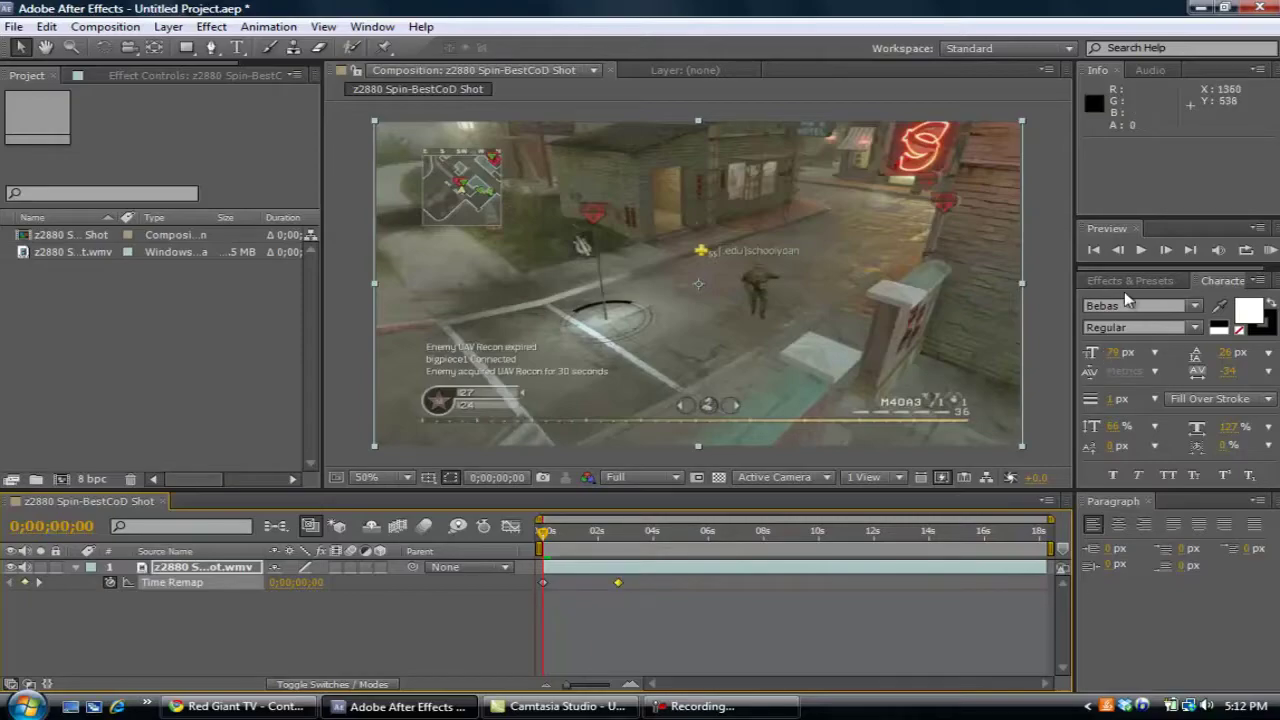
left_click(1140, 251)
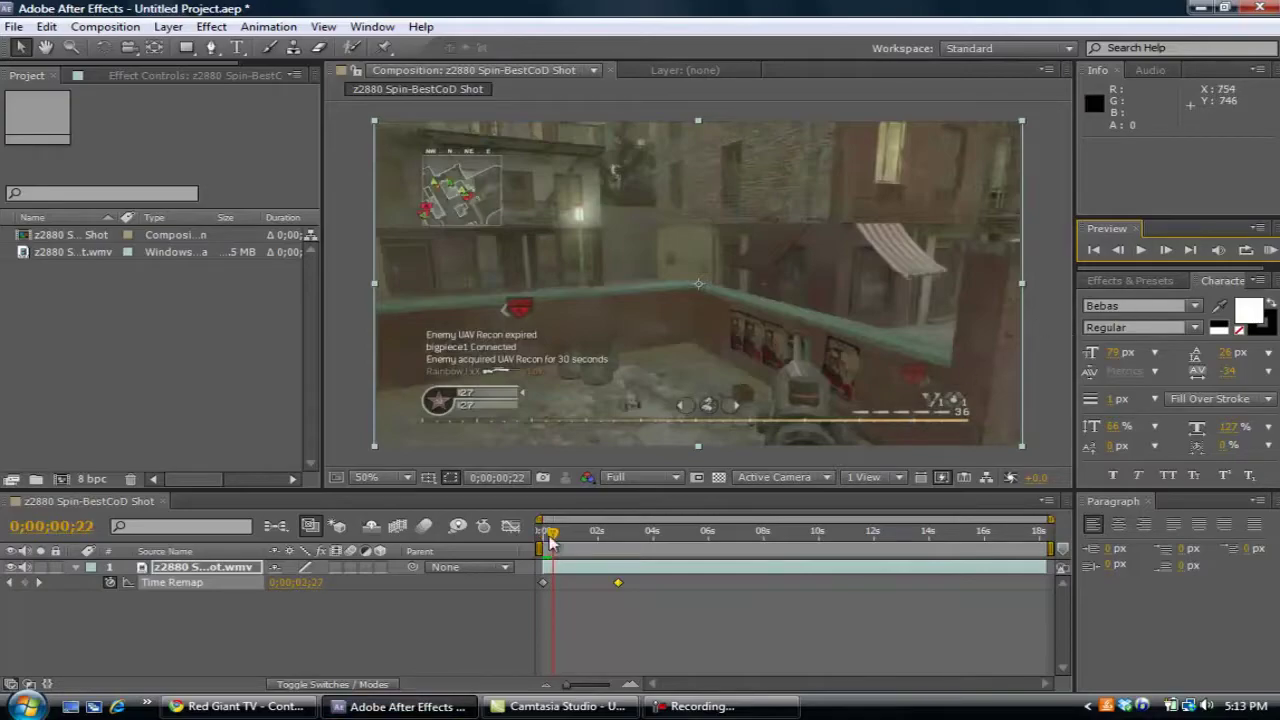
left_click(527, 541)
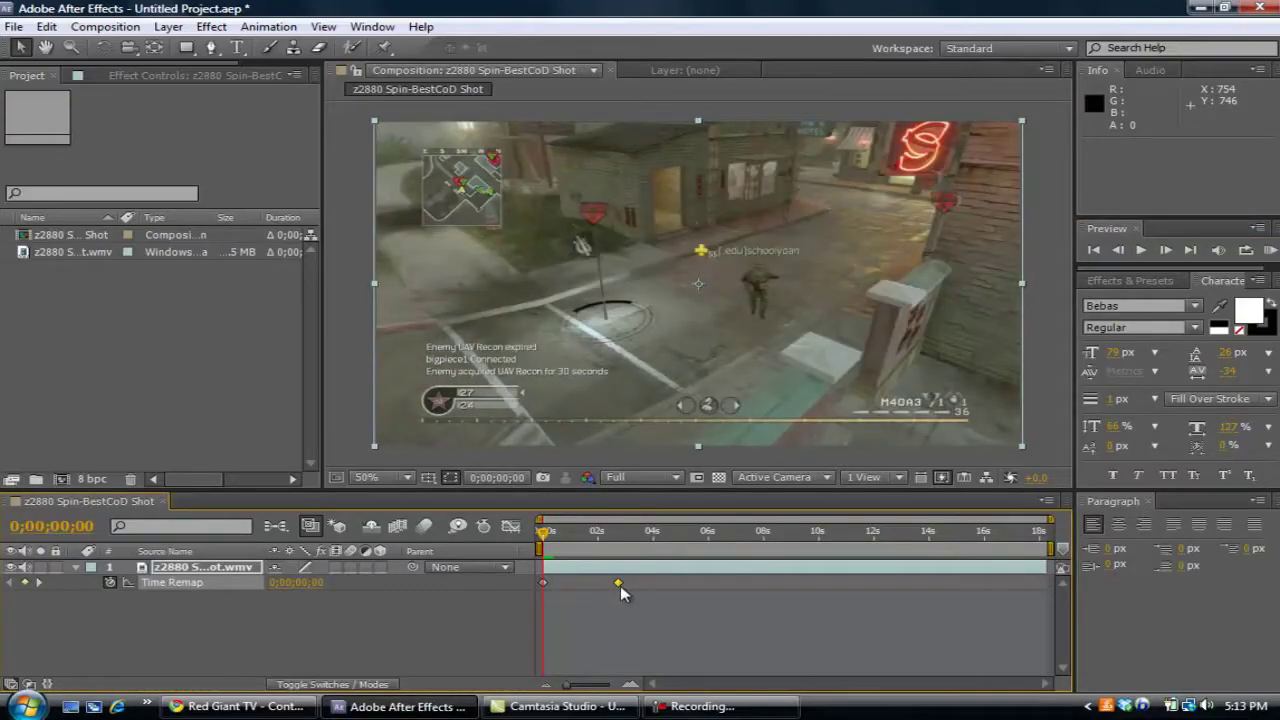
left_click_drag(620, 585, 775, 583)
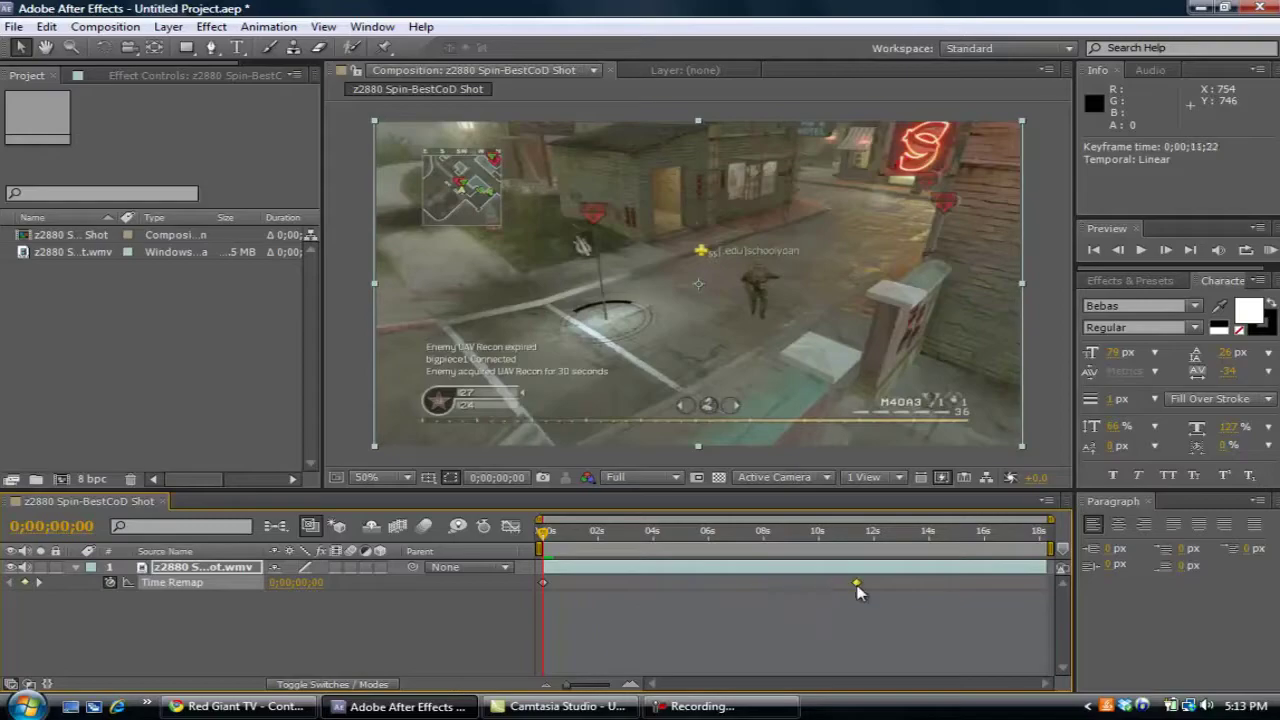
left_click(46, 26)
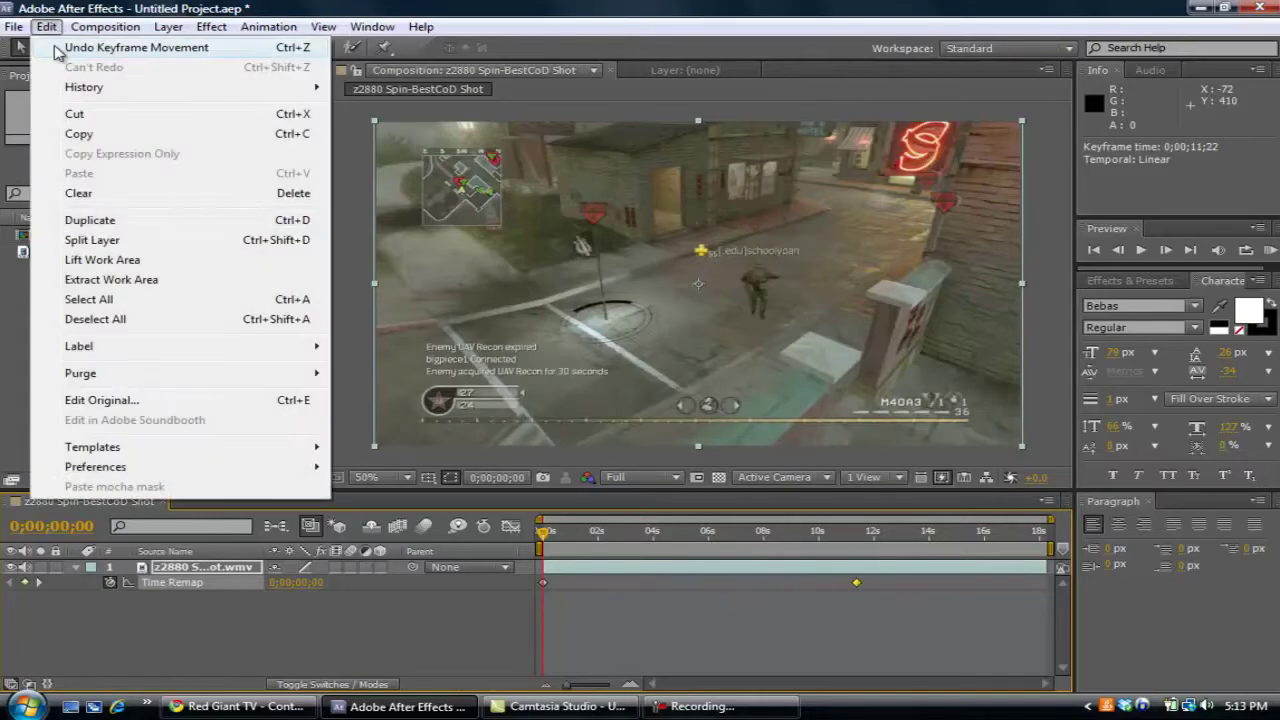
left_click(110, 47)
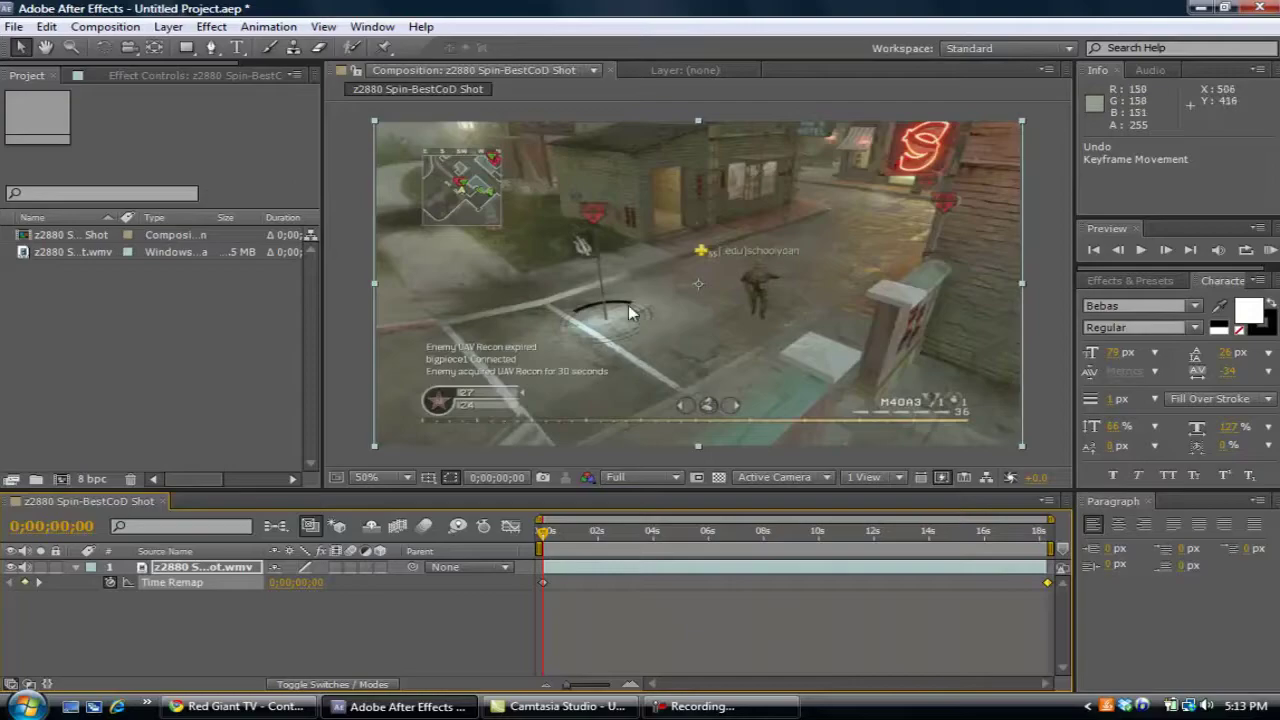
Change the composition duration from 0;00;18;18 to 0;00;45;18 in Composition Settings
right_click(548, 258)
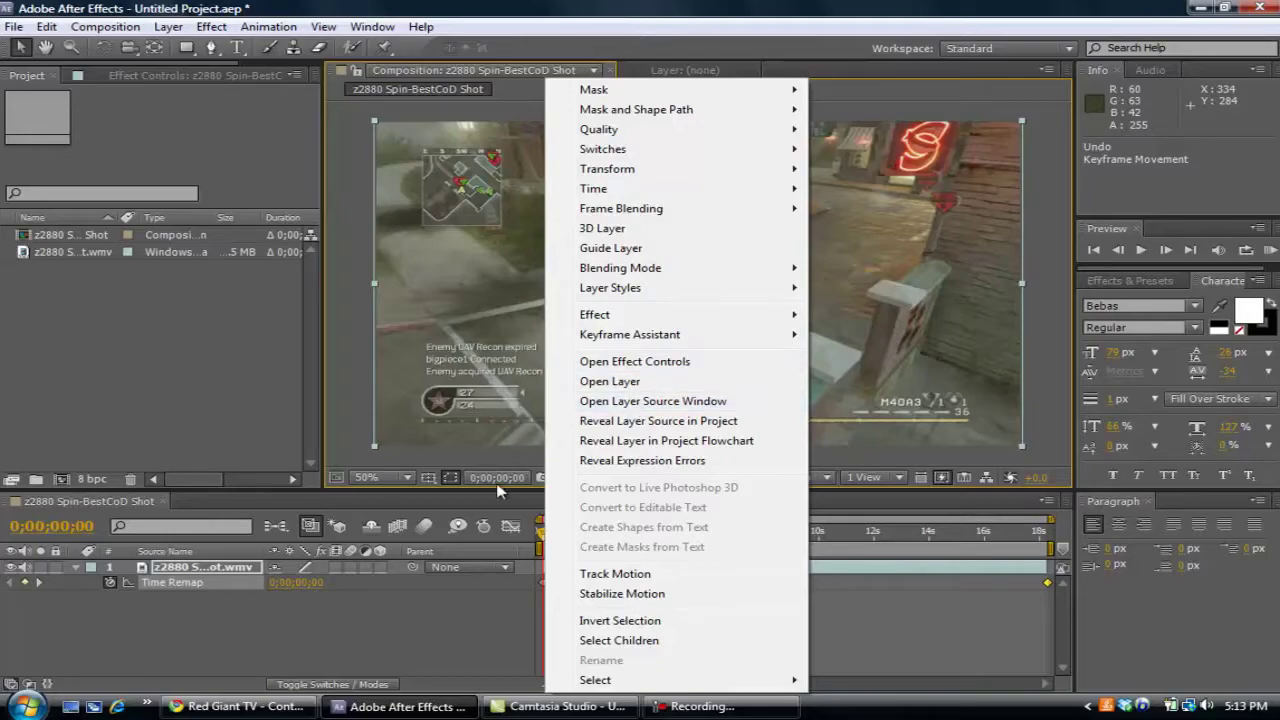
right_click(359, 332)
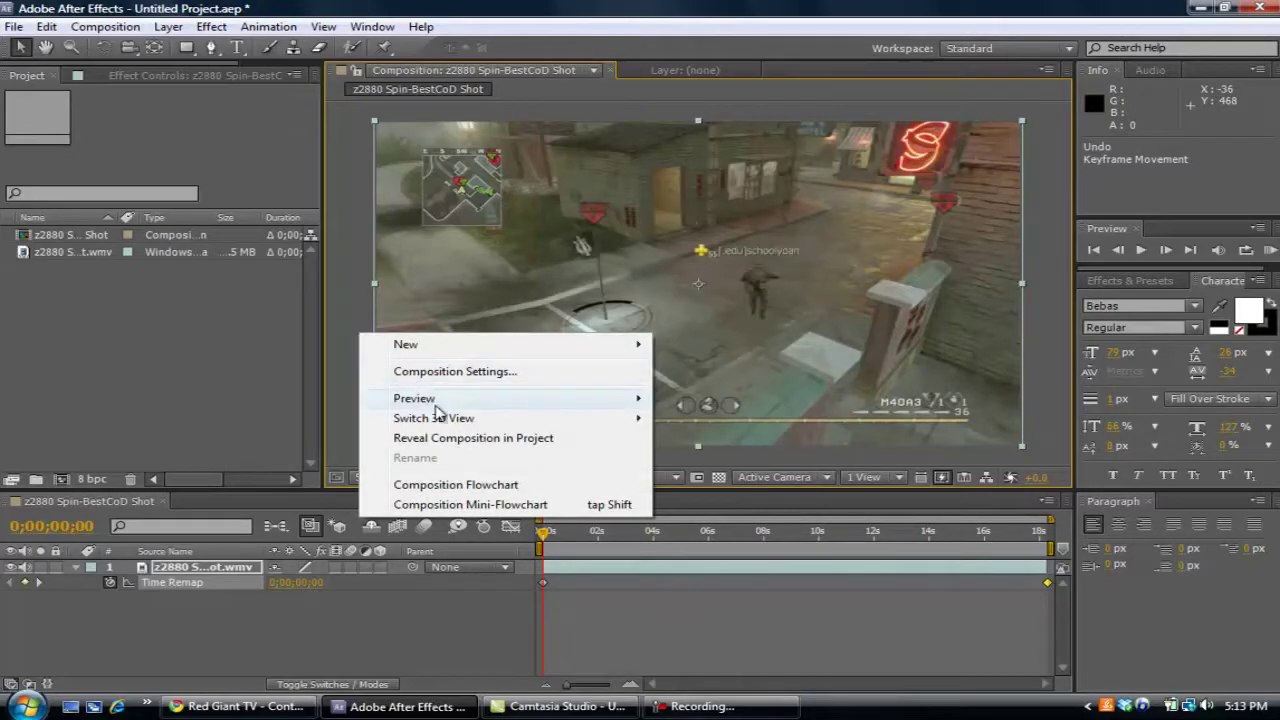
left_click(444, 373)
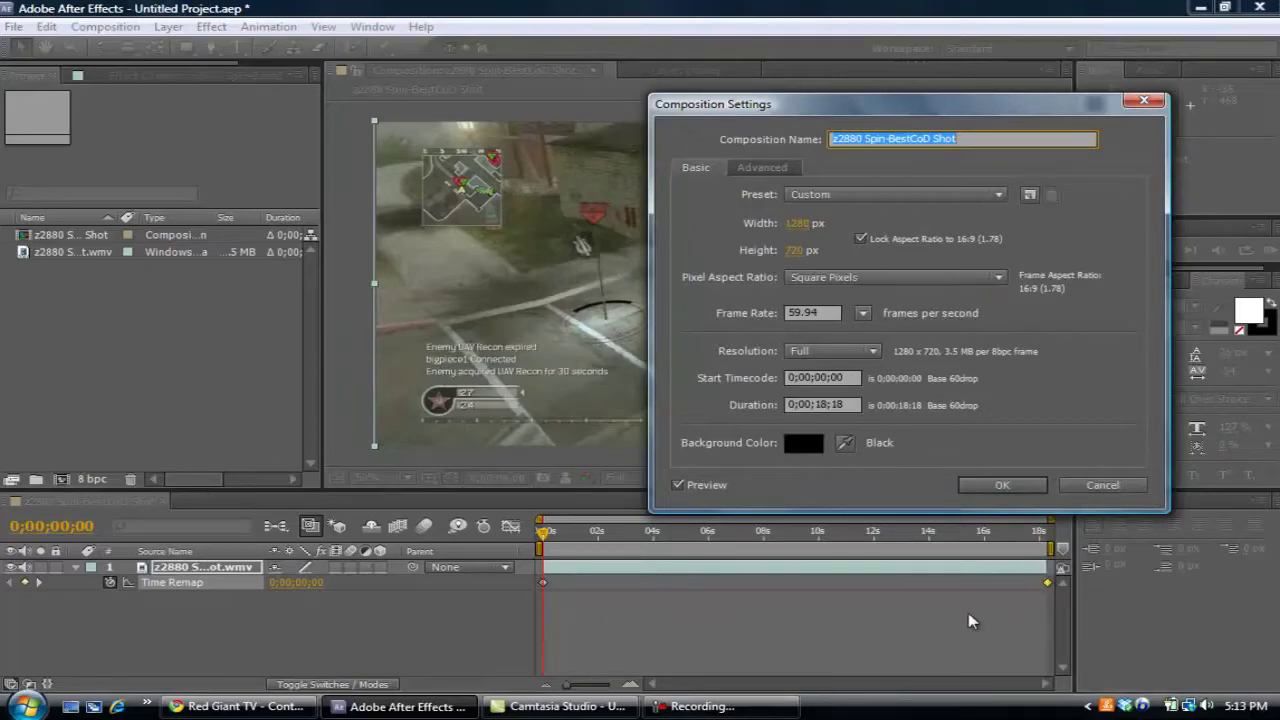
left_click(825, 401)
key("BackSpace")
key("BackSpace")
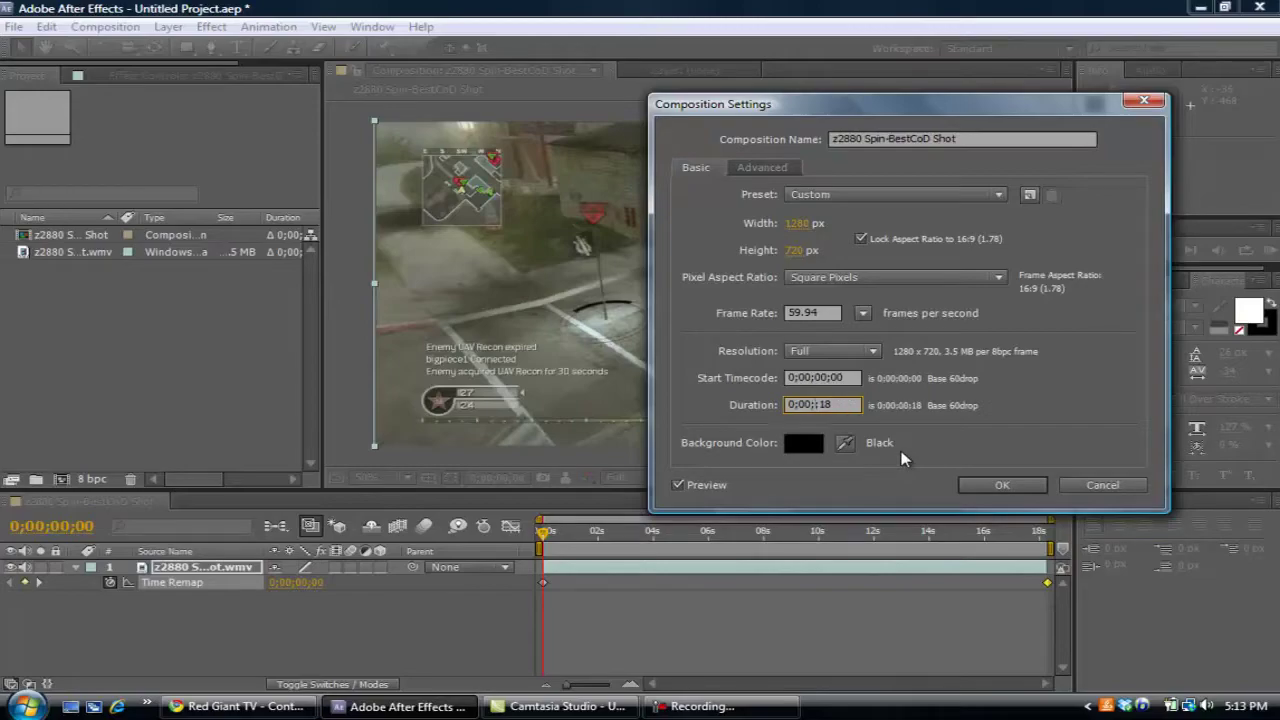
type("45")
left_click(1001, 485)
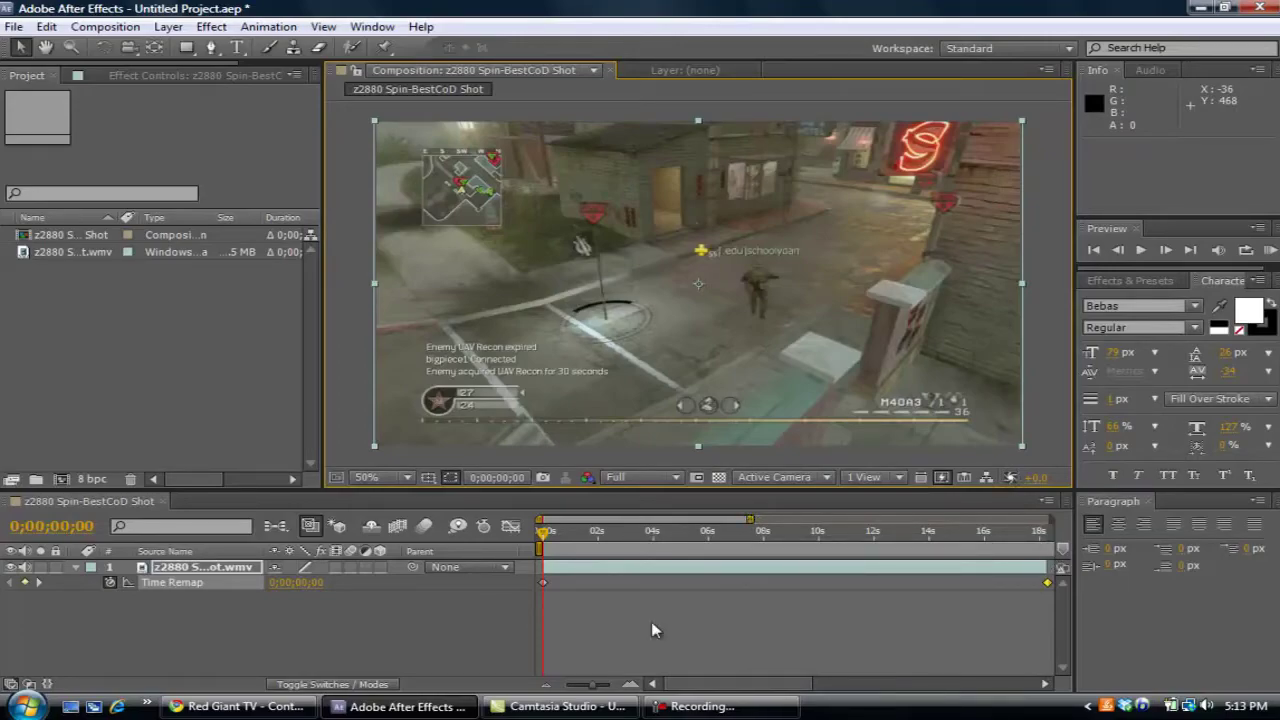
Stretch the gameplay layer's out-point to about 0;00;35;05 on a seconds-scale timeline
left_click_drag(594, 685, 612, 685)
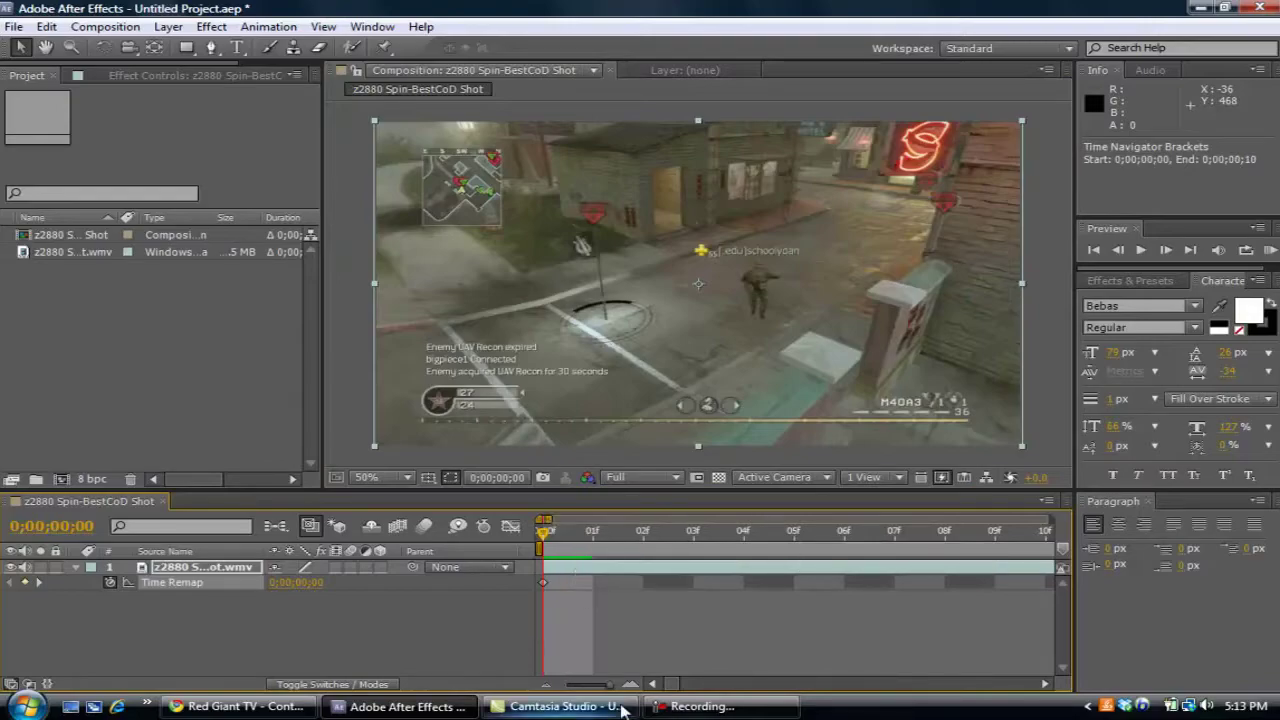
left_click_drag(612, 686, 566, 686)
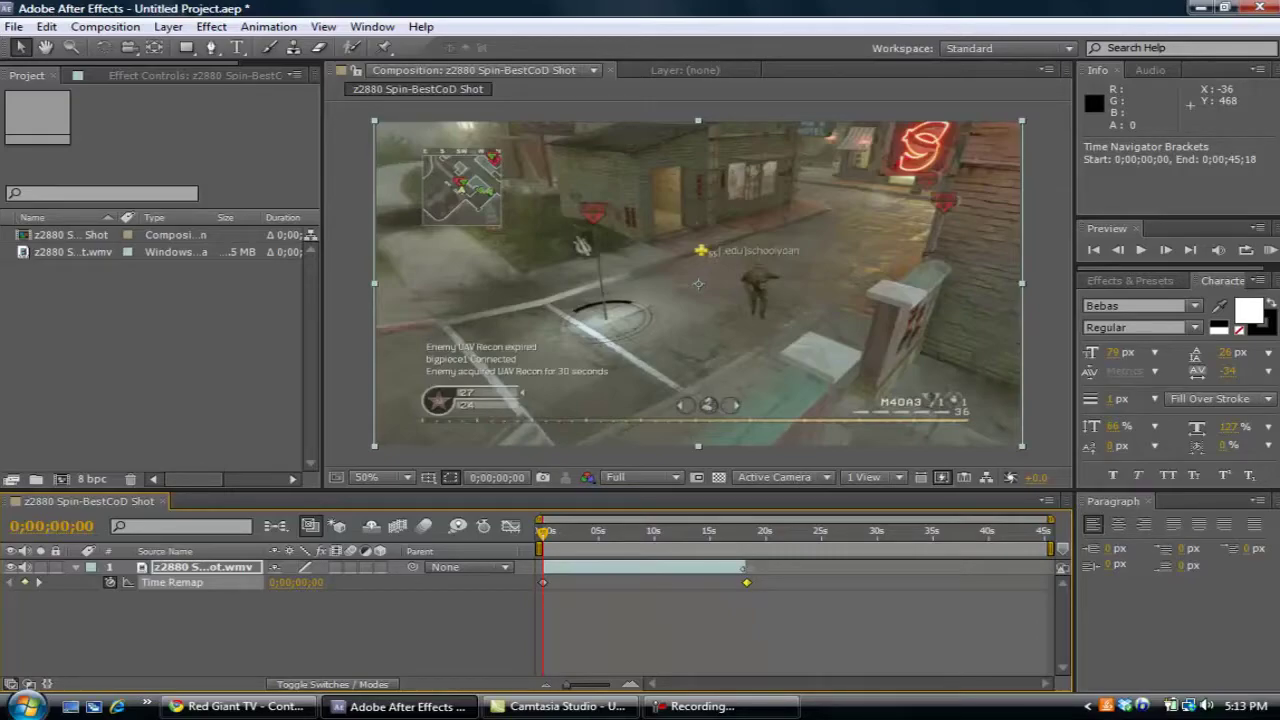
left_click_drag(743, 567, 801, 567)
left_click(780, 532)
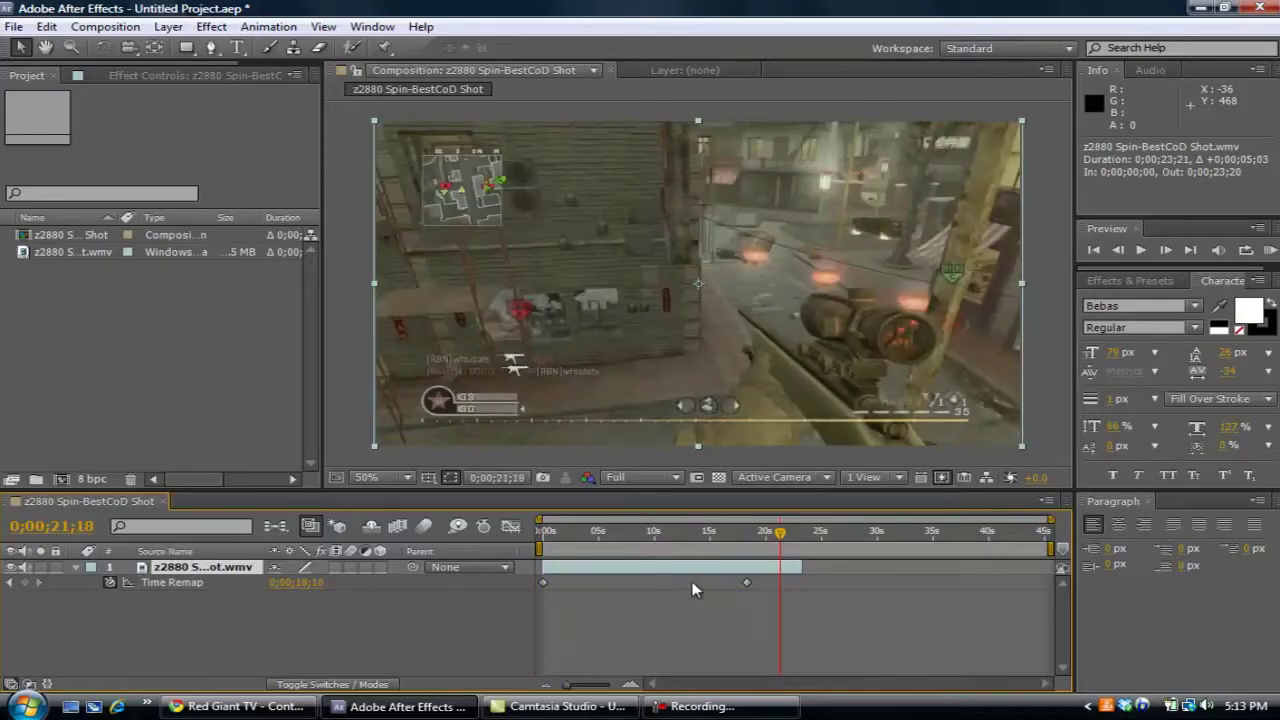
mouse_move(798, 566)
left_mouse_down()
mouse_move(787, 565)
mouse_move(800, 565)
left_mouse_up()
left_click_drag(799, 566, 930, 566)
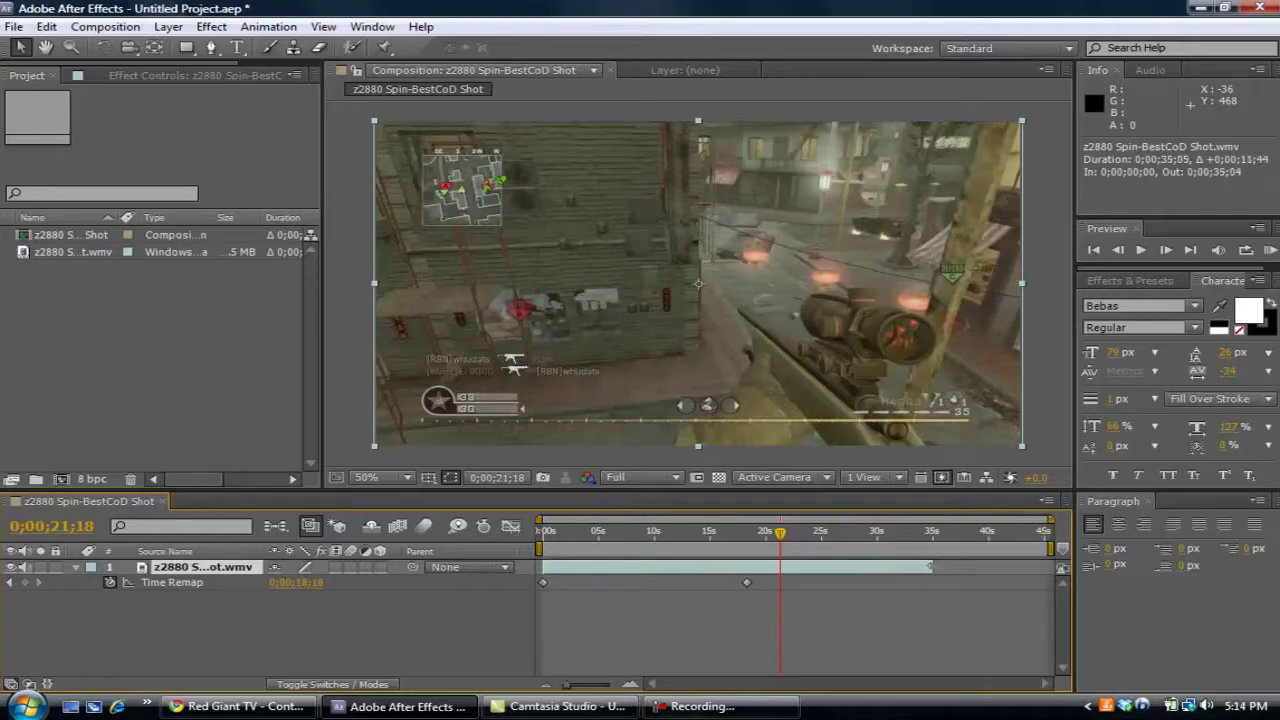
Drag the final Time Remap keyframe later to 0;00;24;59 to slow the clip
left_click(929, 540)
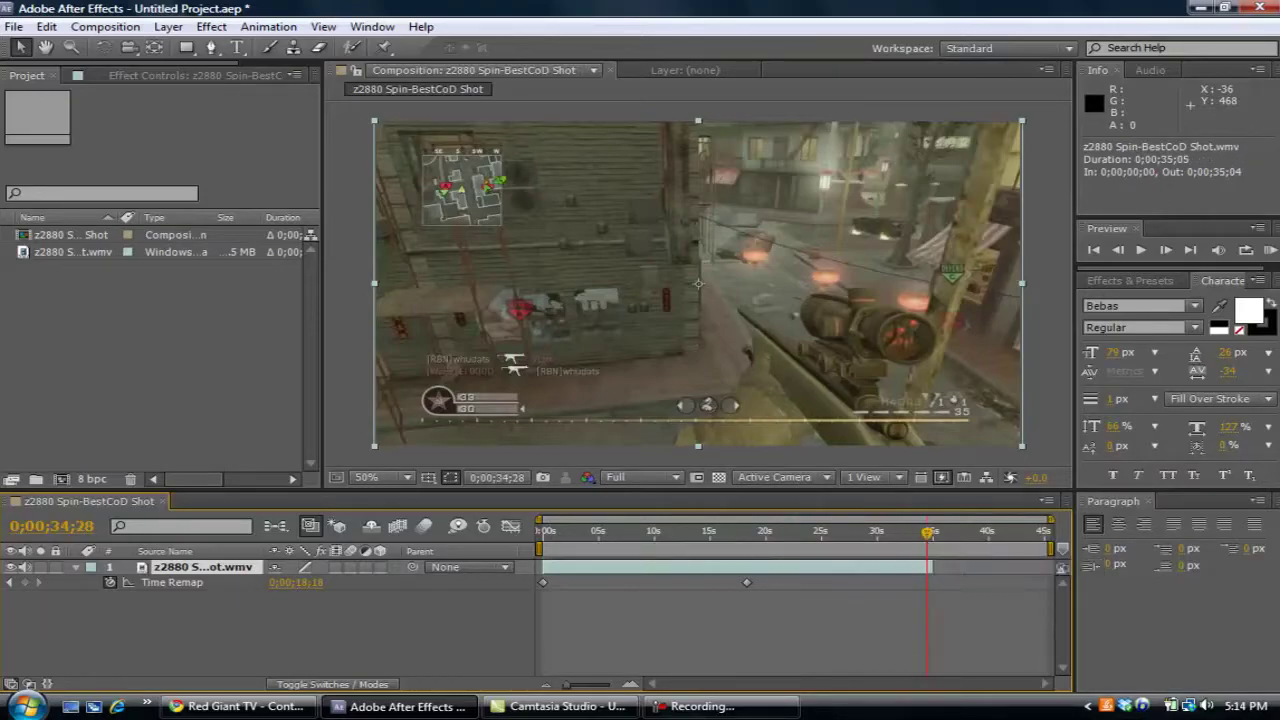
left_click(876, 532)
left_click_drag(750, 585, 770, 587)
Nudge the final Time Remap keyframe later and trim the layer's end to about 23 seconds
left_click(806, 536)
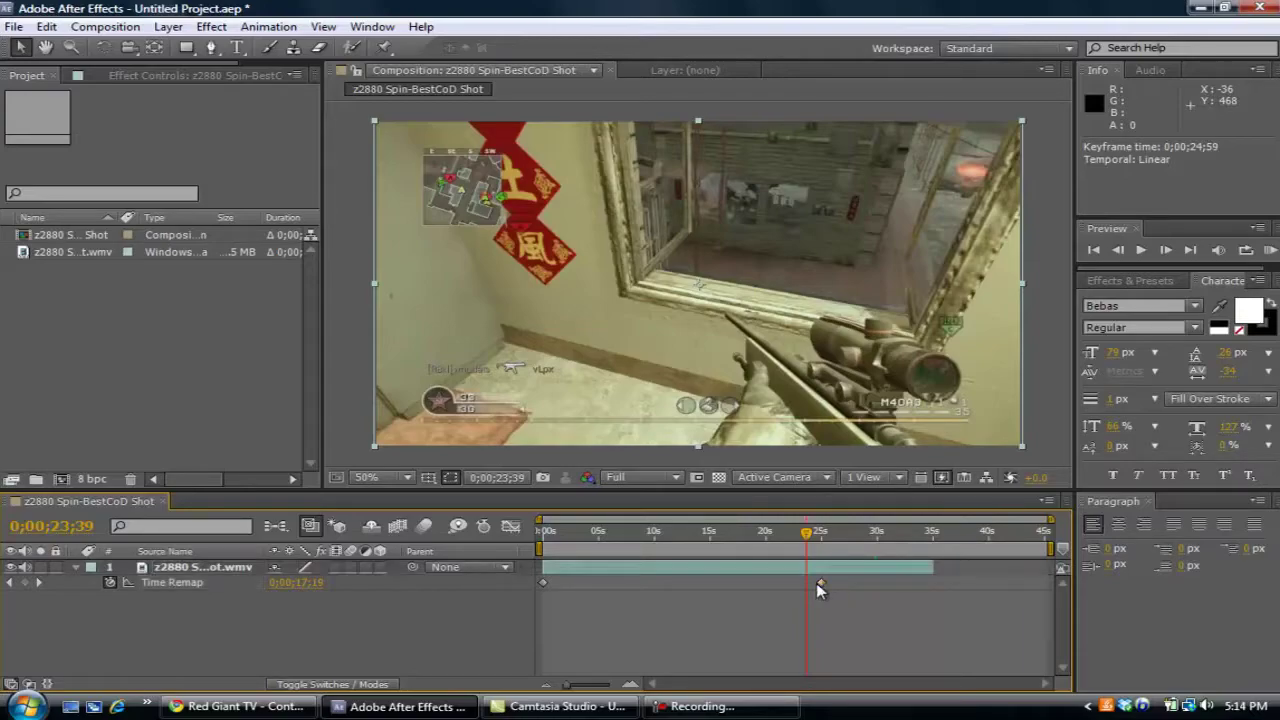
left_click_drag(816, 583, 829, 580)
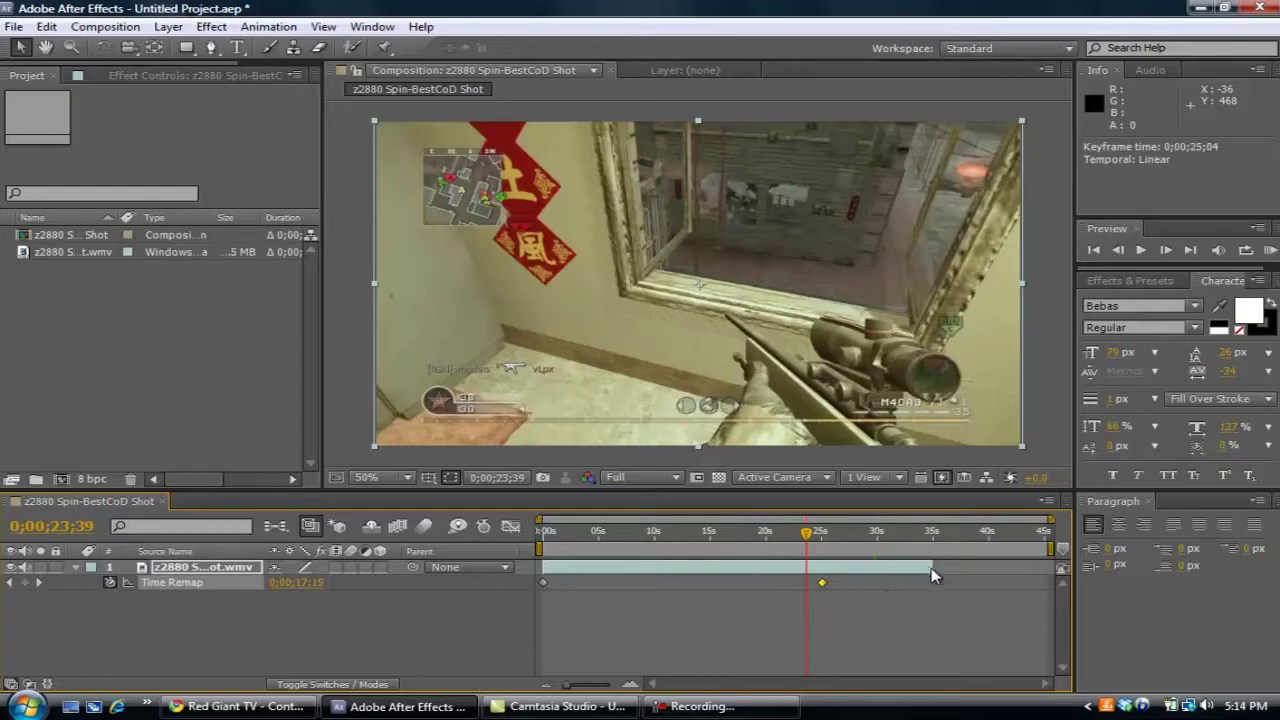
left_click_drag(931, 574, 820, 573)
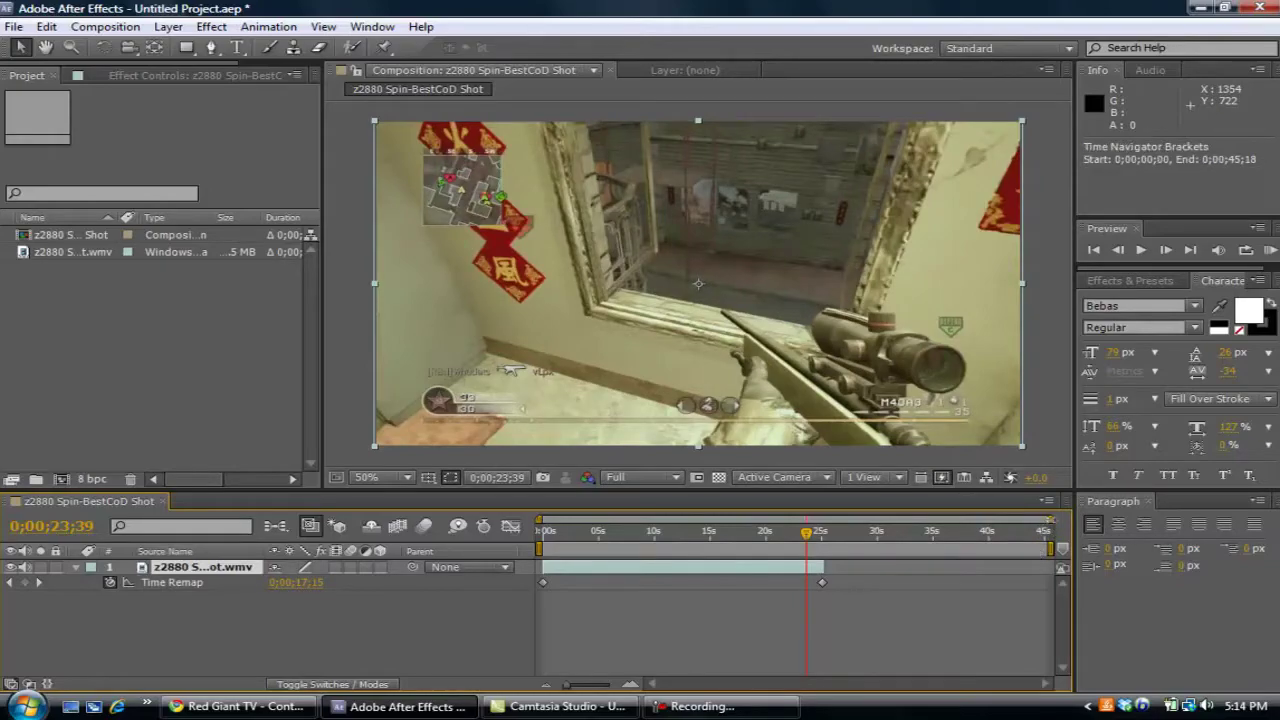
left_click_drag(1050, 519, 928, 519)
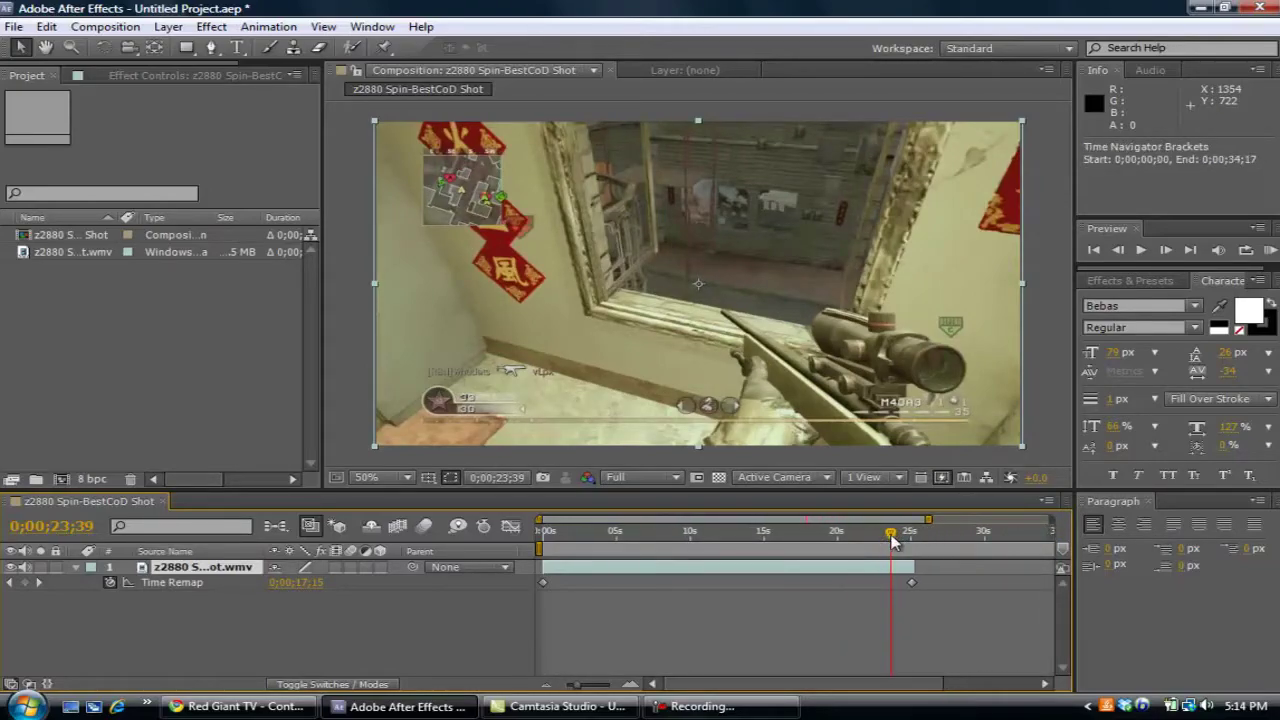
Preview the slowed gameplay clip from the start twice
left_click(545, 533)
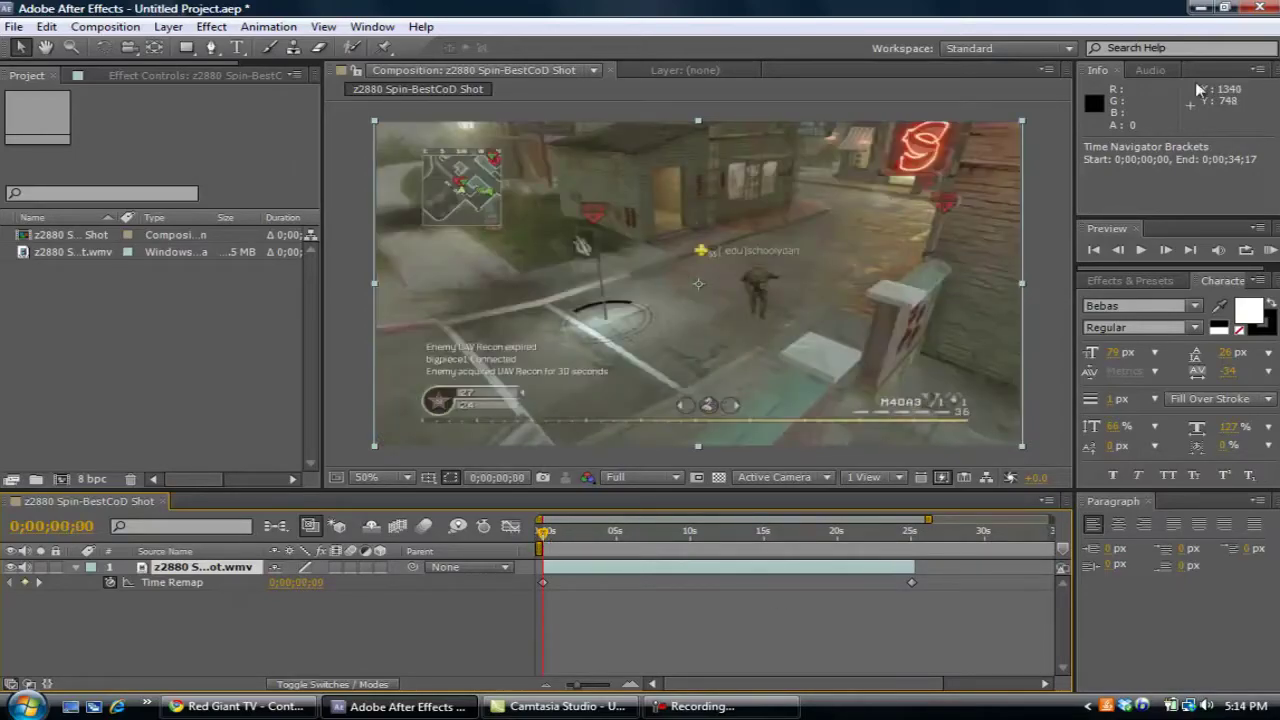
left_click(1140, 250)
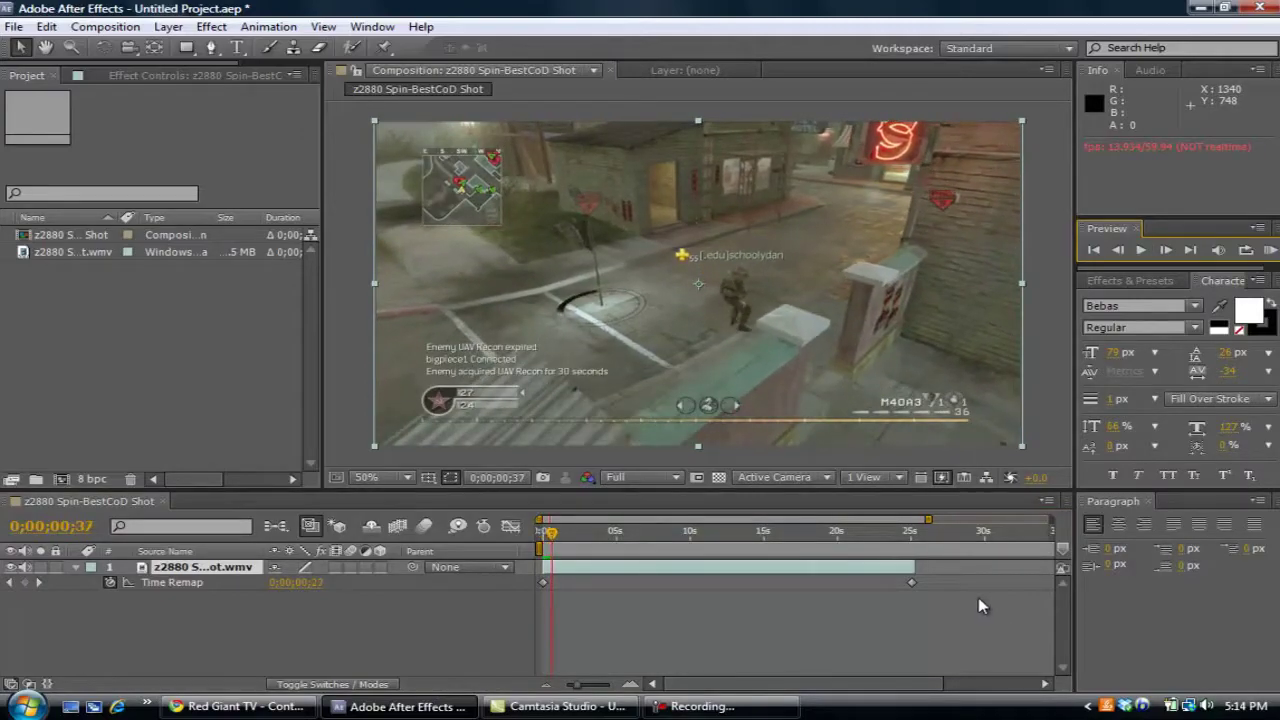
left_click(579, 504)
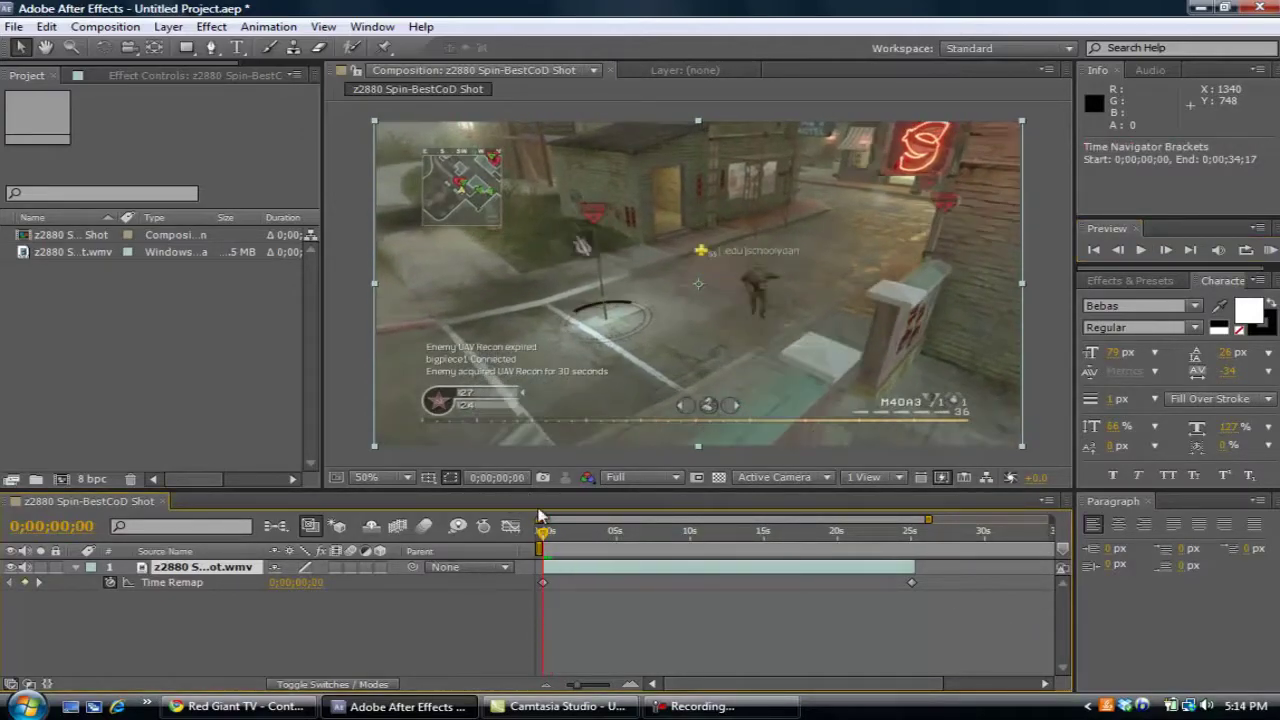
left_click(1141, 250)
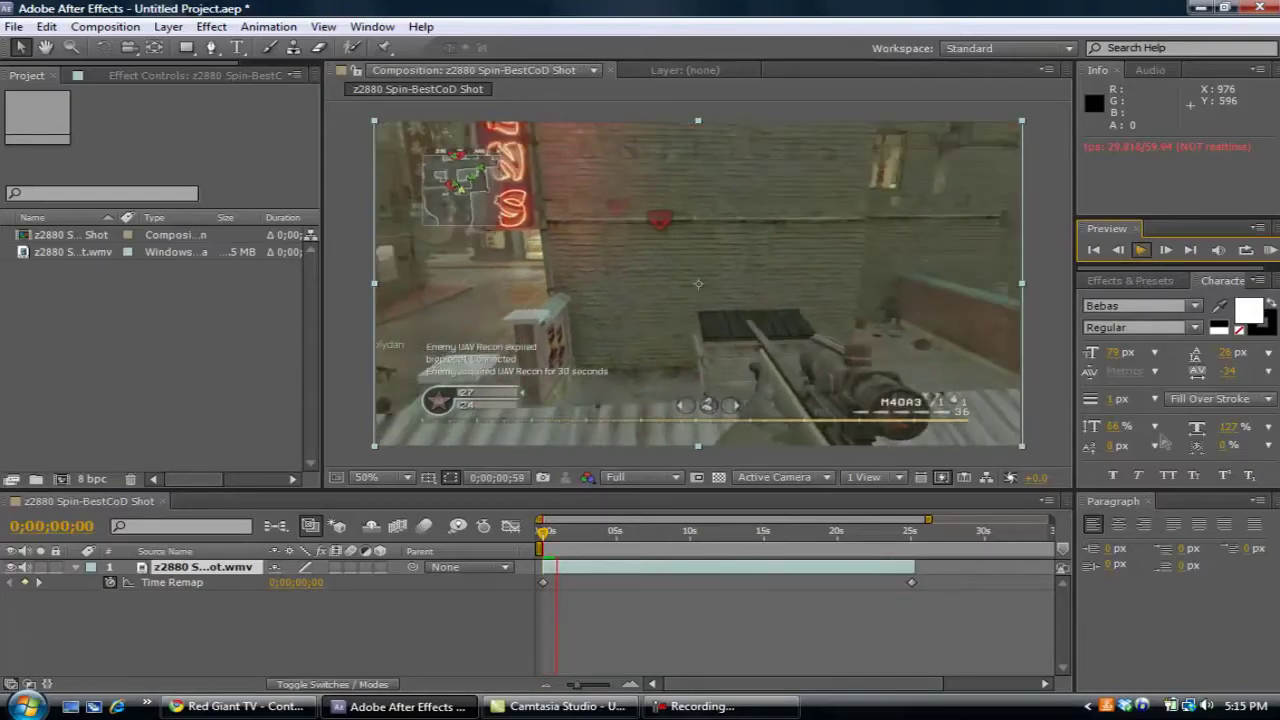
left_click(913, 580)
Move the final keyframe to about 33 seconds, extend the layer to match, and preview
left_click_drag(911, 584, 1032, 603)
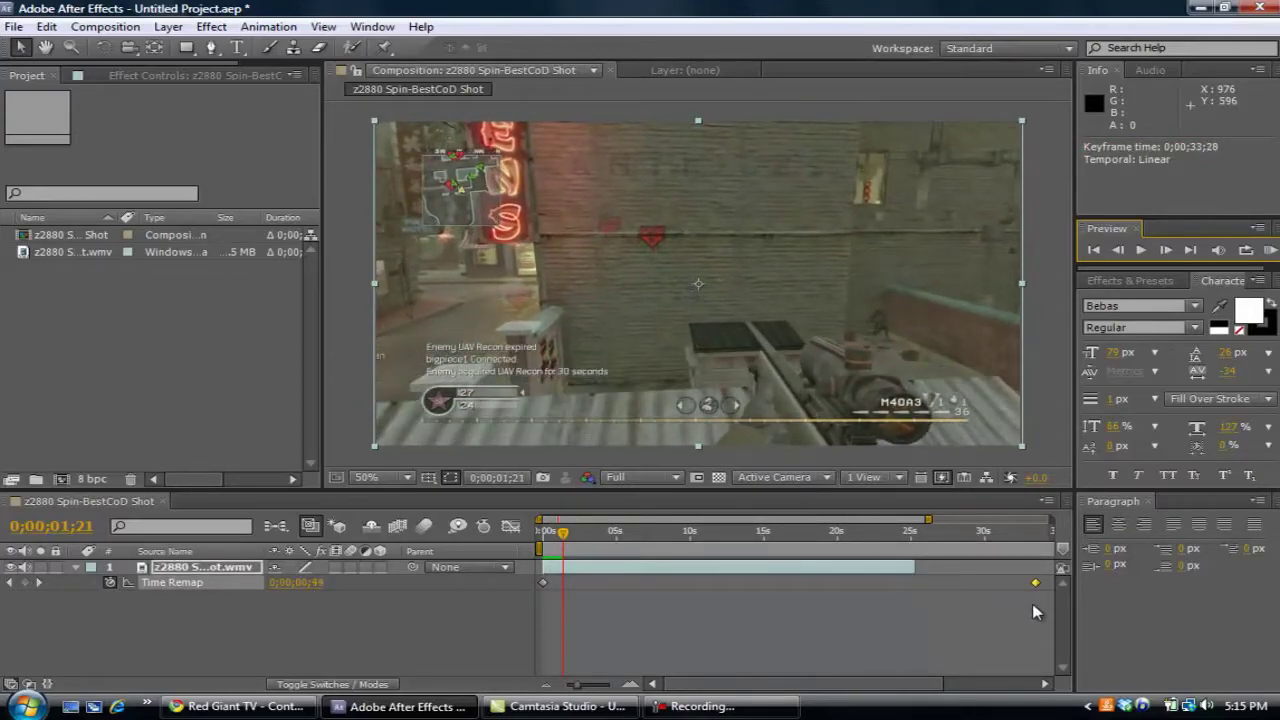
left_click_drag(912, 568, 1040, 568)
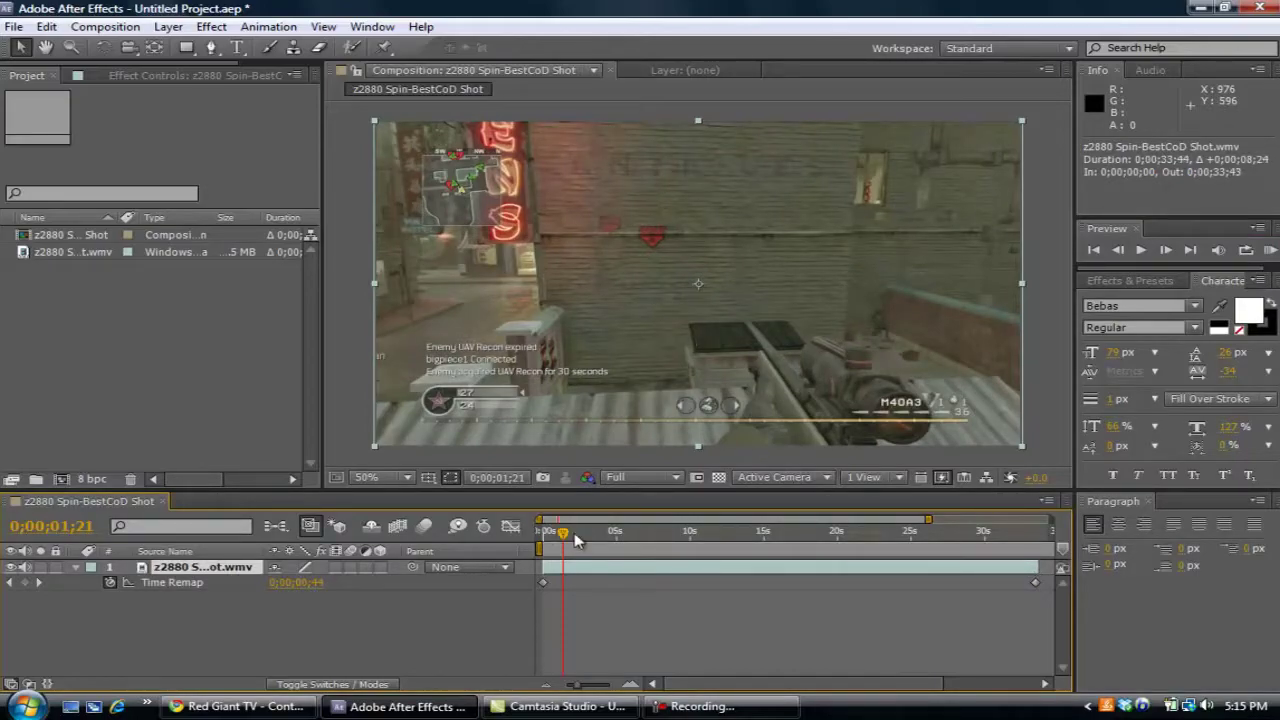
left_click_drag(563, 535, 514, 531)
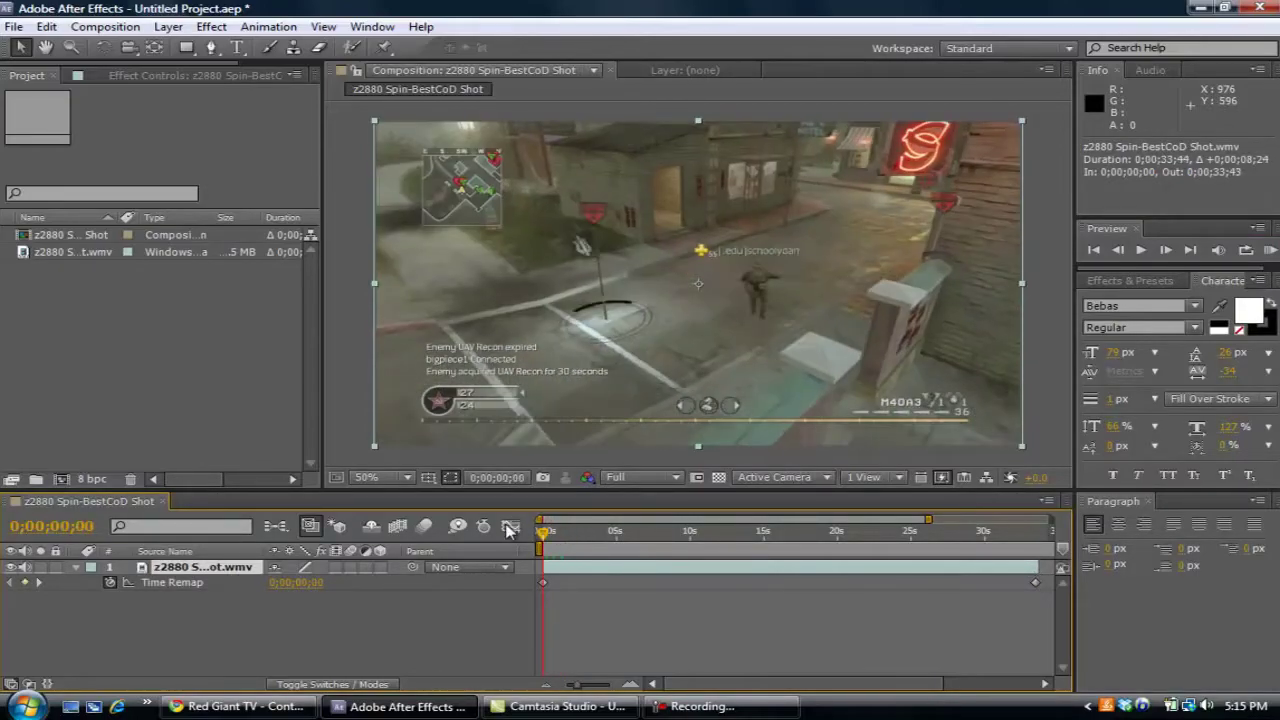
left_click(1140, 250)
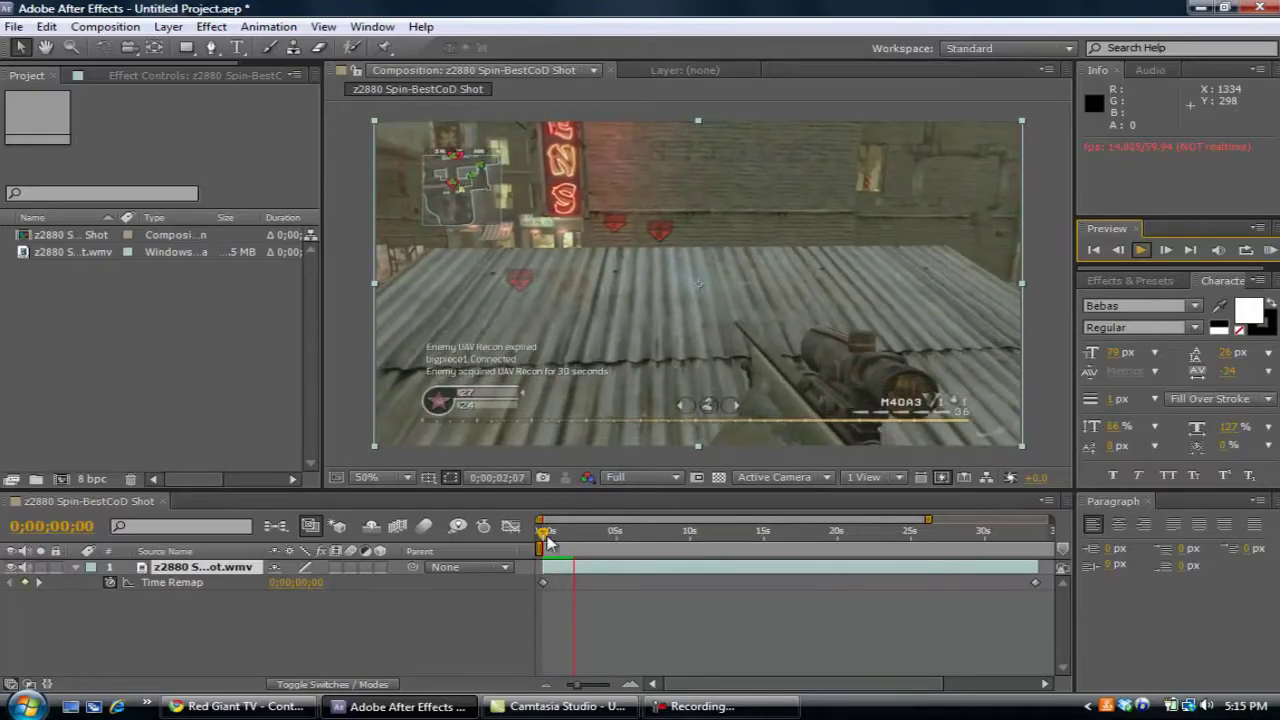
left_click(1141, 250)
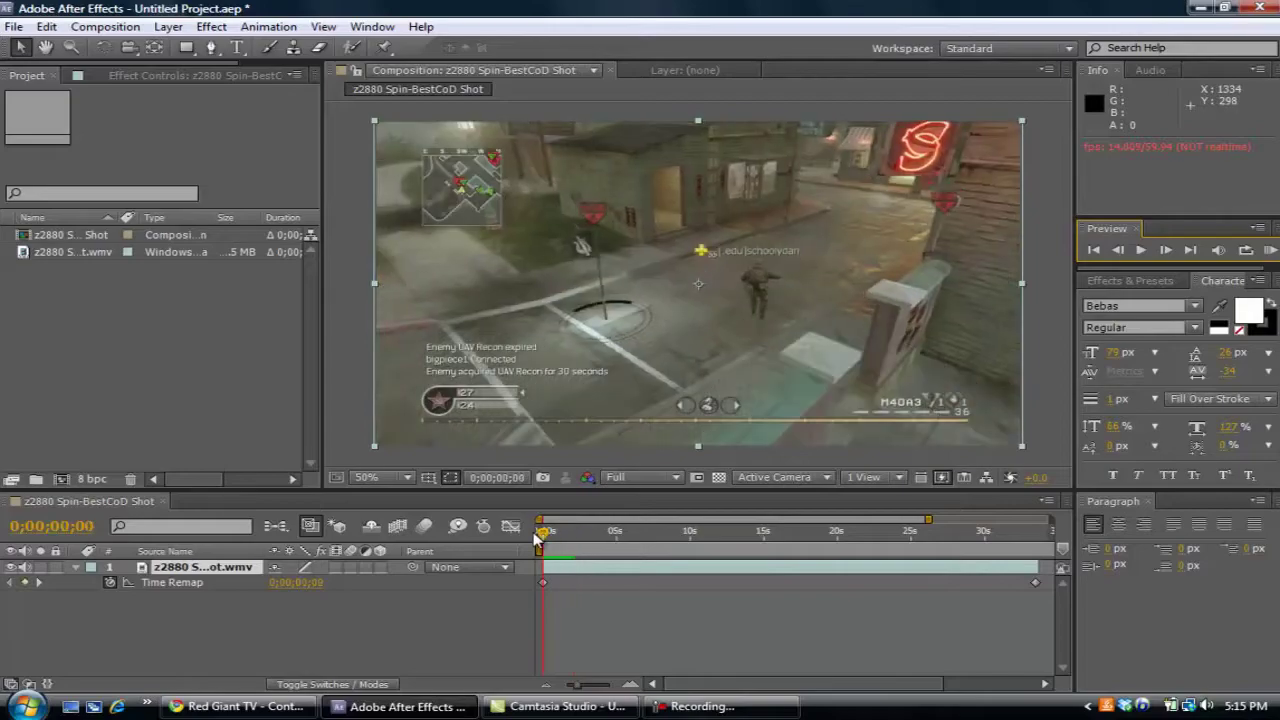
left_click(1136, 257)
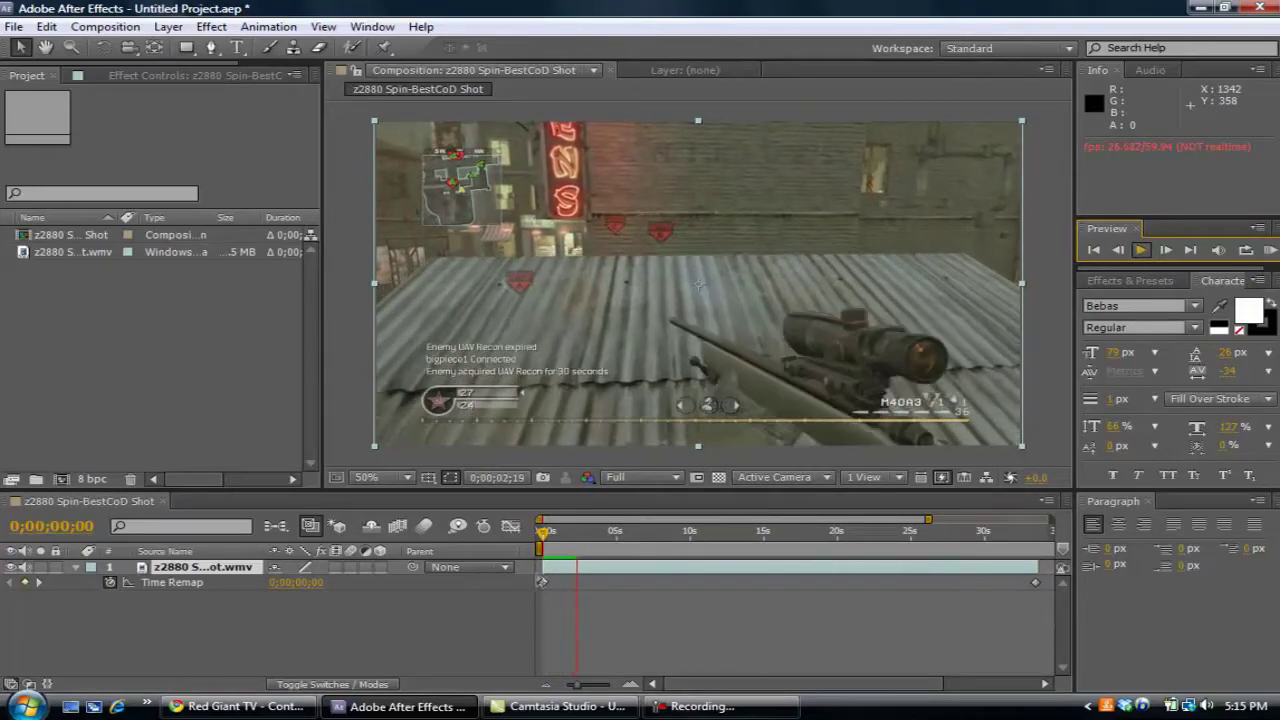
left_click(577, 529)
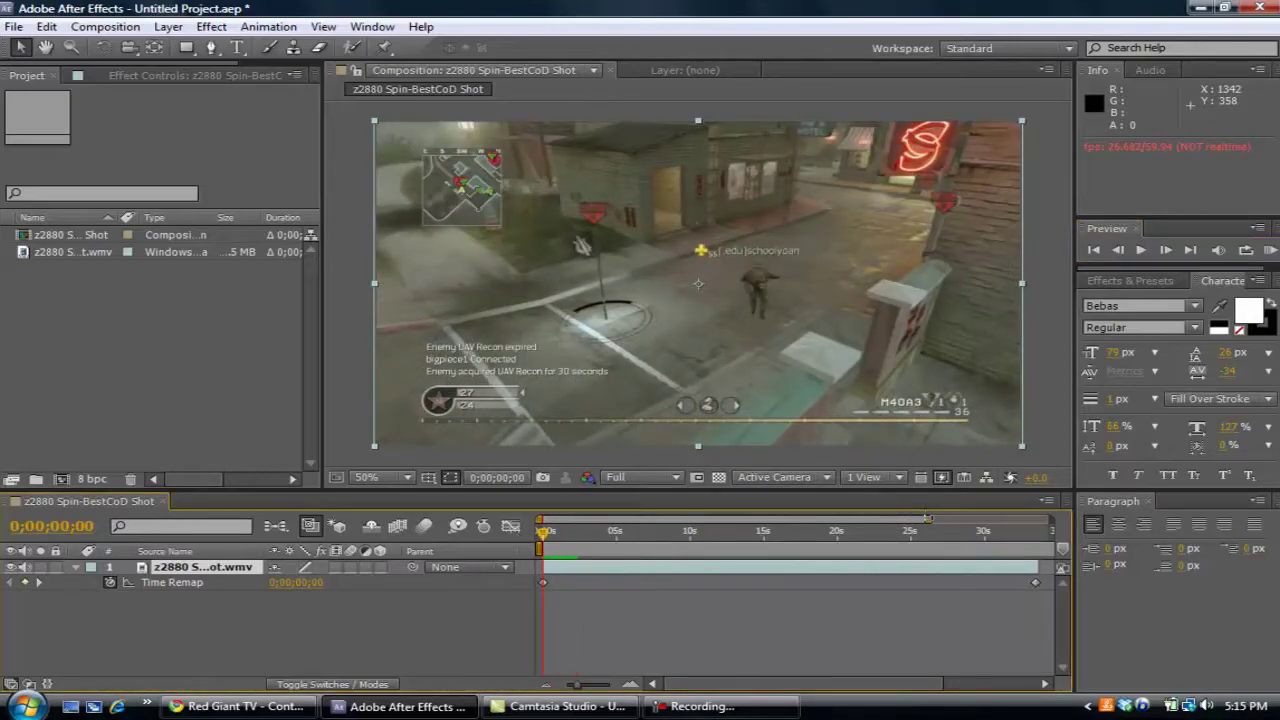
left_click_drag(927, 519, 1050, 519)
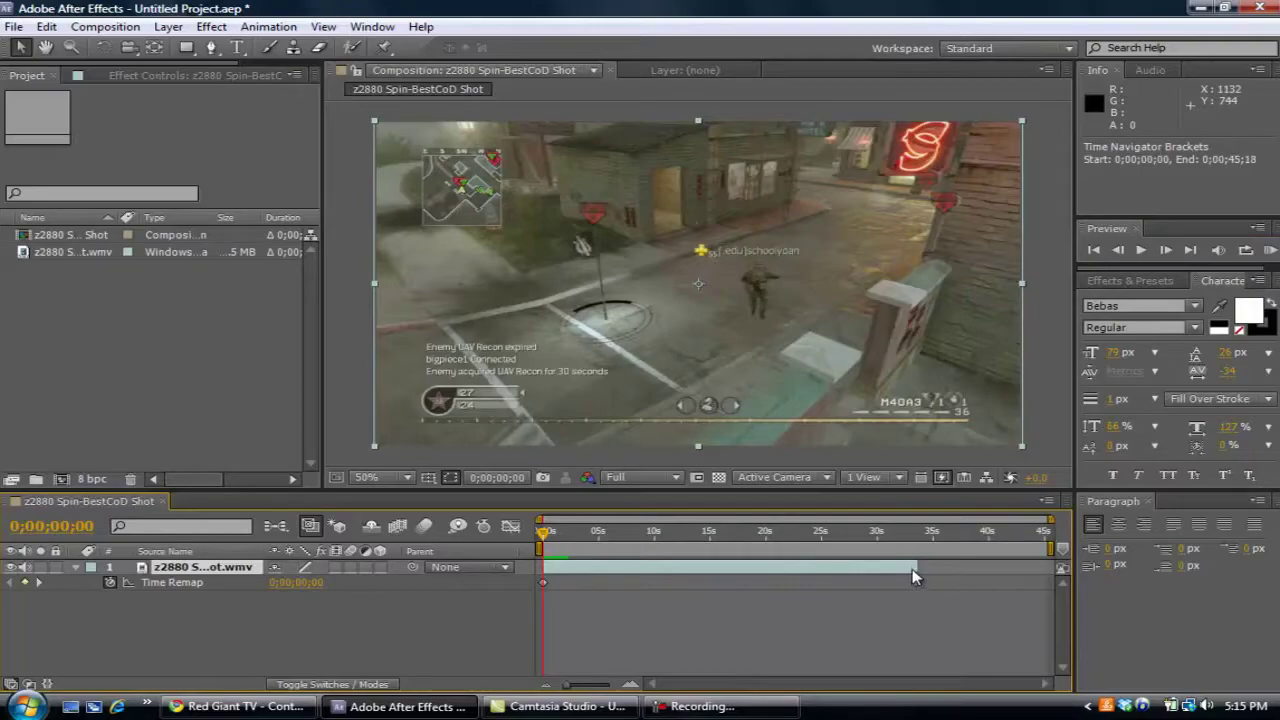
left_click_drag(913, 567, 1044, 567)
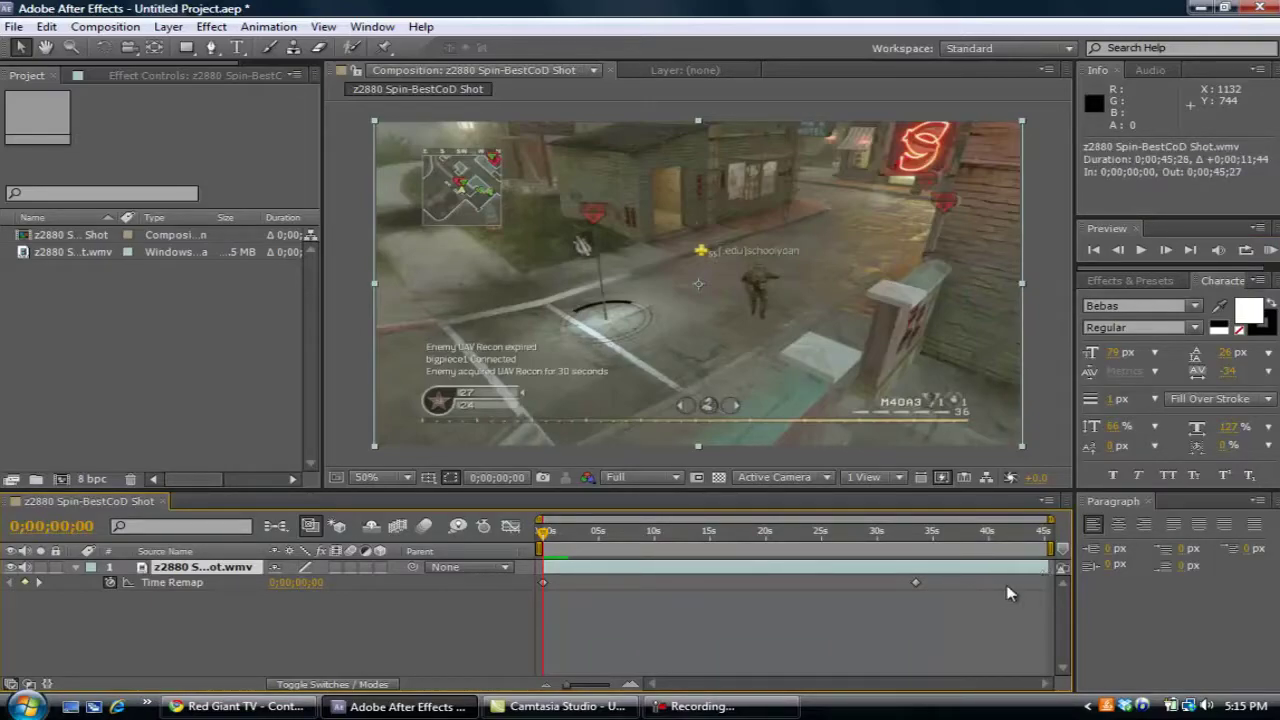
left_click_drag(913, 584, 1046, 583)
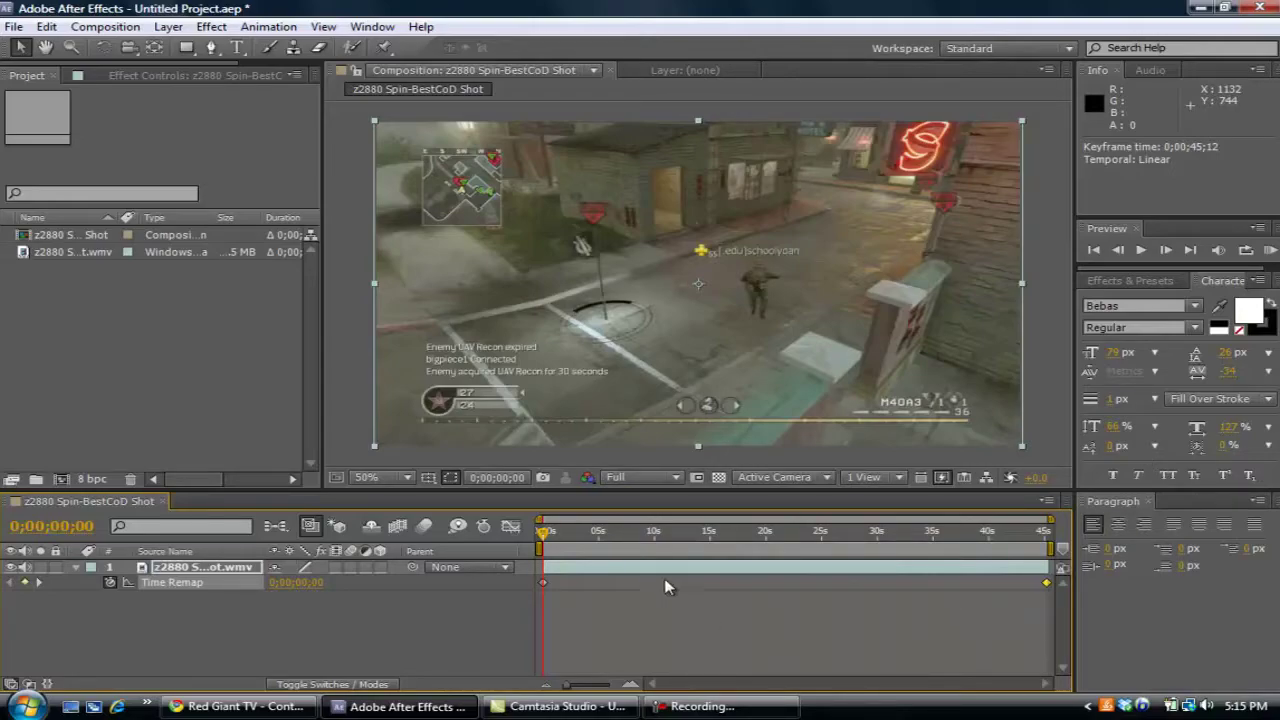
right_click(544, 590)
left_click(503, 615)
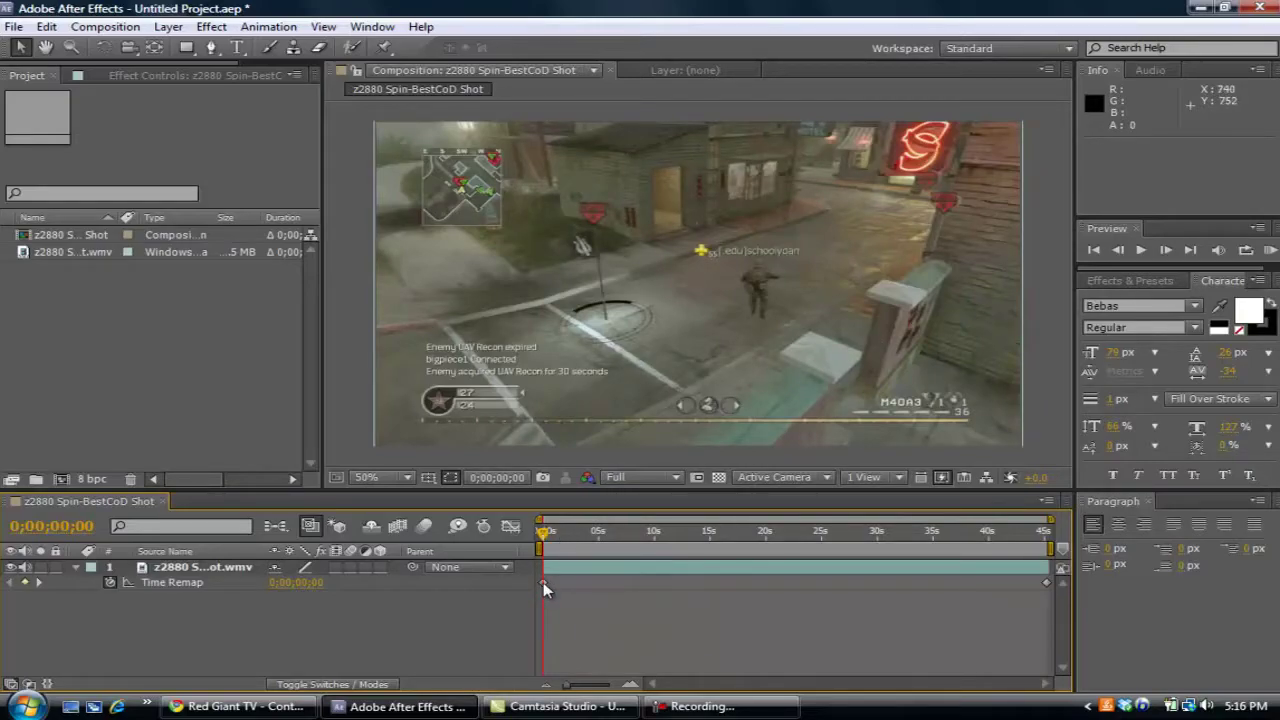
left_click_drag(542, 583, 561, 583)
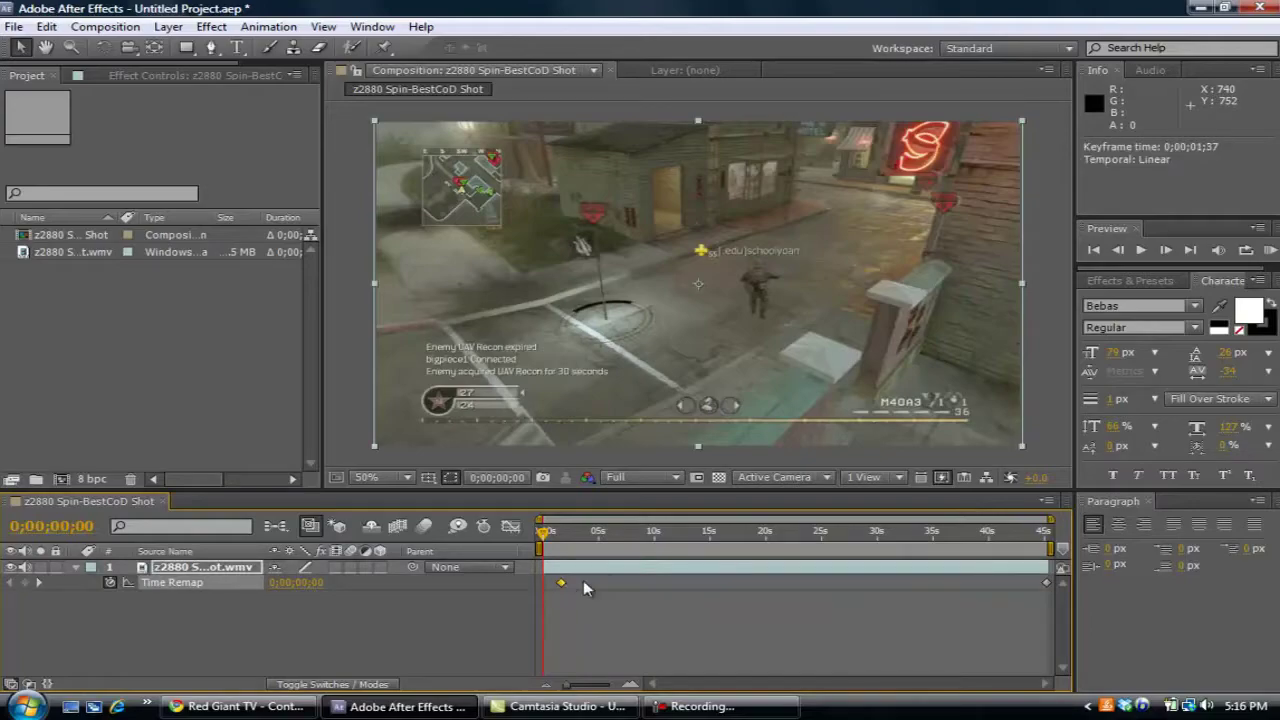
Pull the last Time Remap keyframe back to about 2 seconds, the other to the start, then preview
left_click(1046, 584)
left_click_drag(1046, 584, 832, 584)
left_click_drag(620, 600, 566, 592)
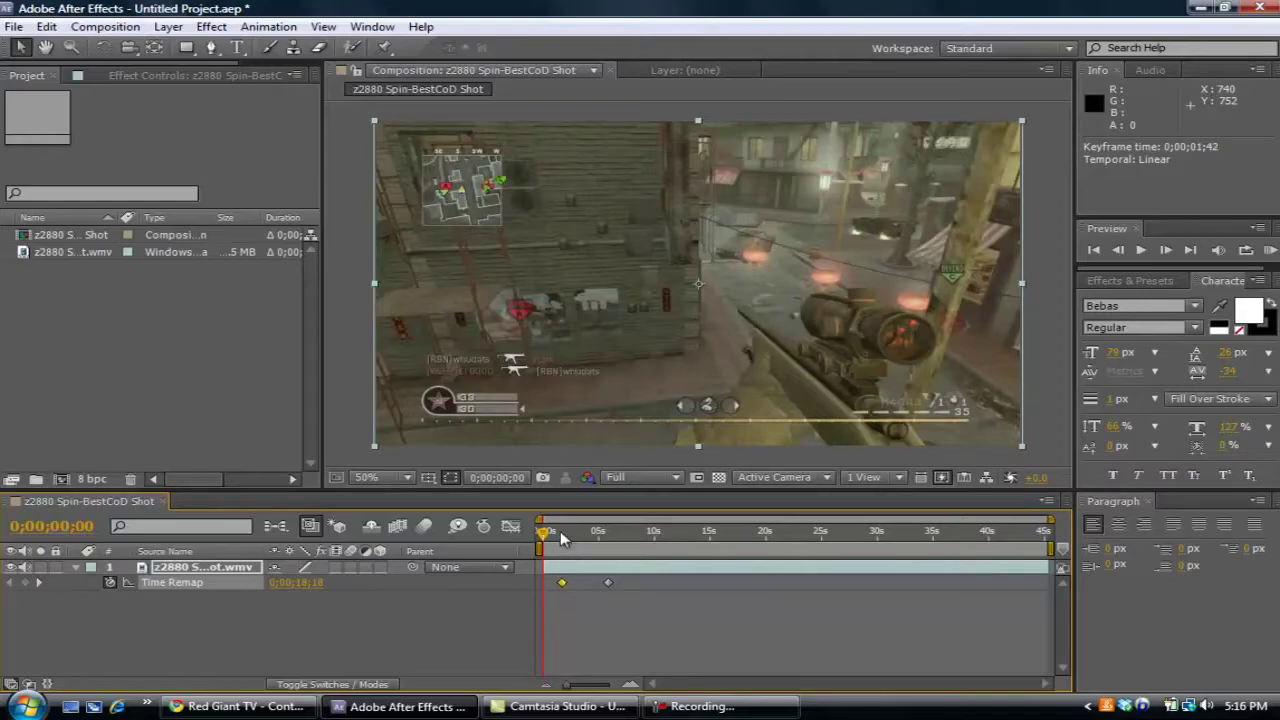
left_click(561, 584)
left_click_drag(561, 584, 542, 581)
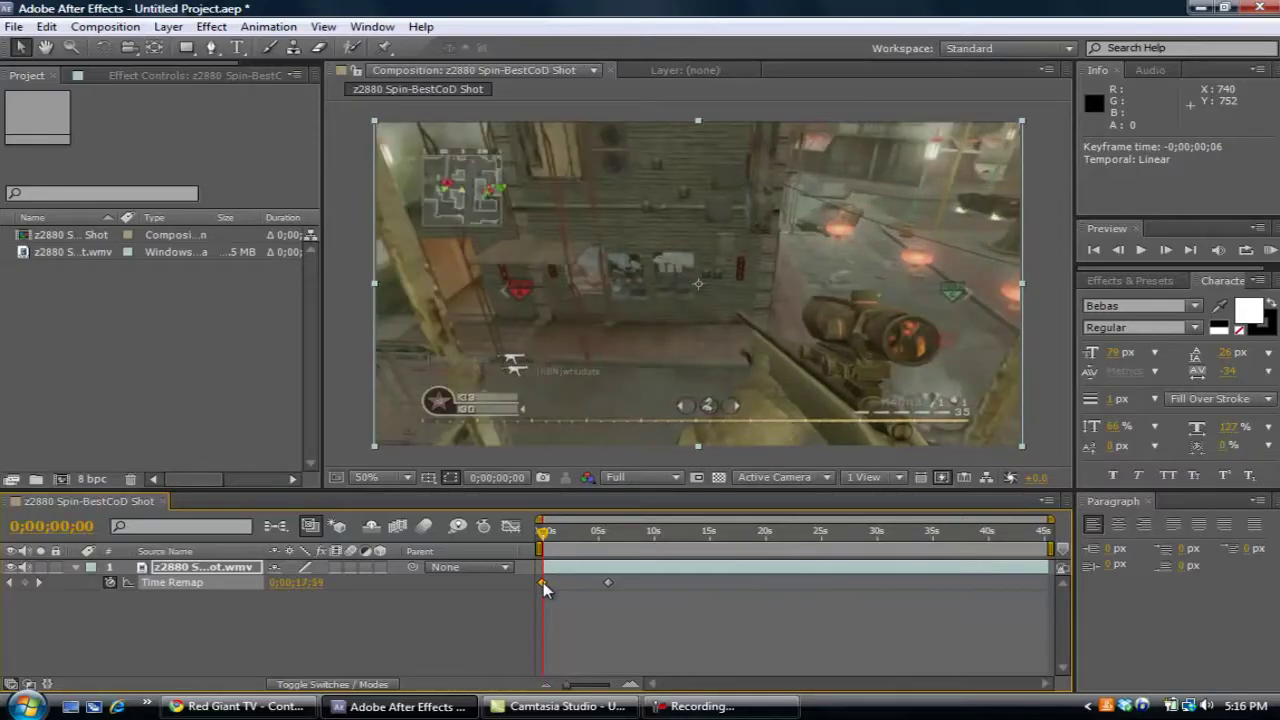
left_click(1137, 253)
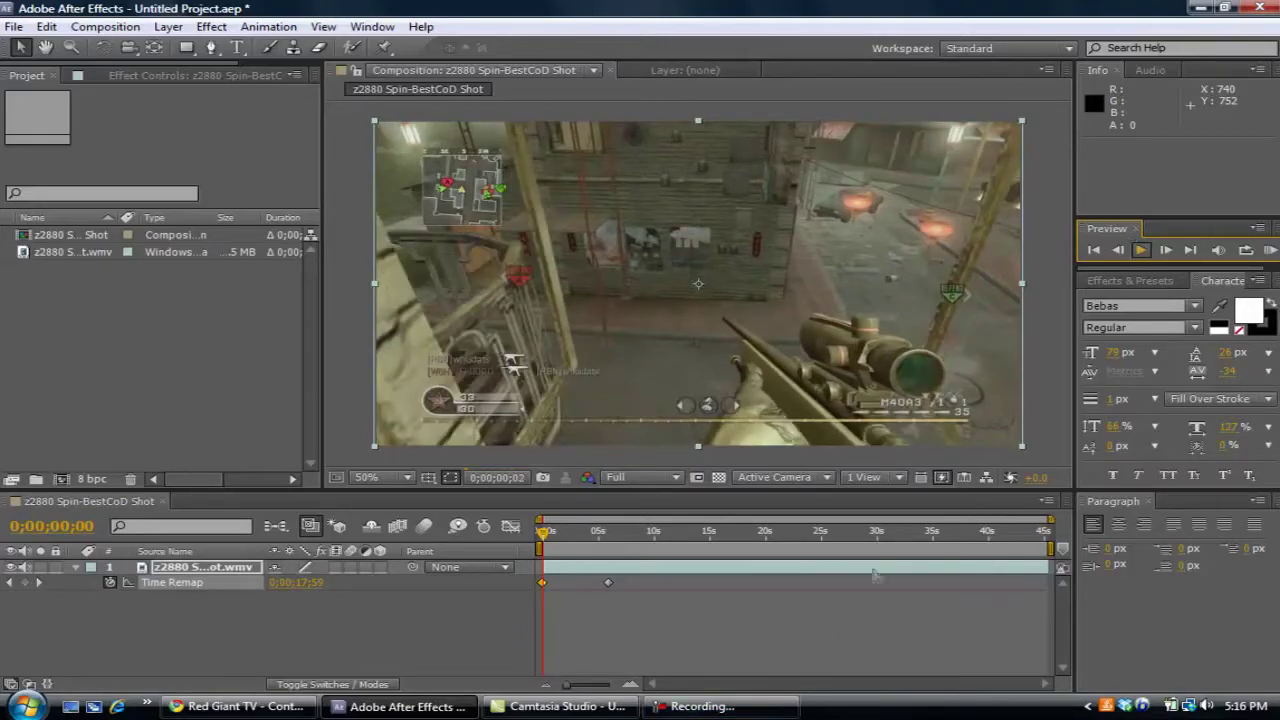
Stop and replay the remapped preview, halting at 0;00;00;07, then select the clip layer
key("space")
left_click(1143, 251)
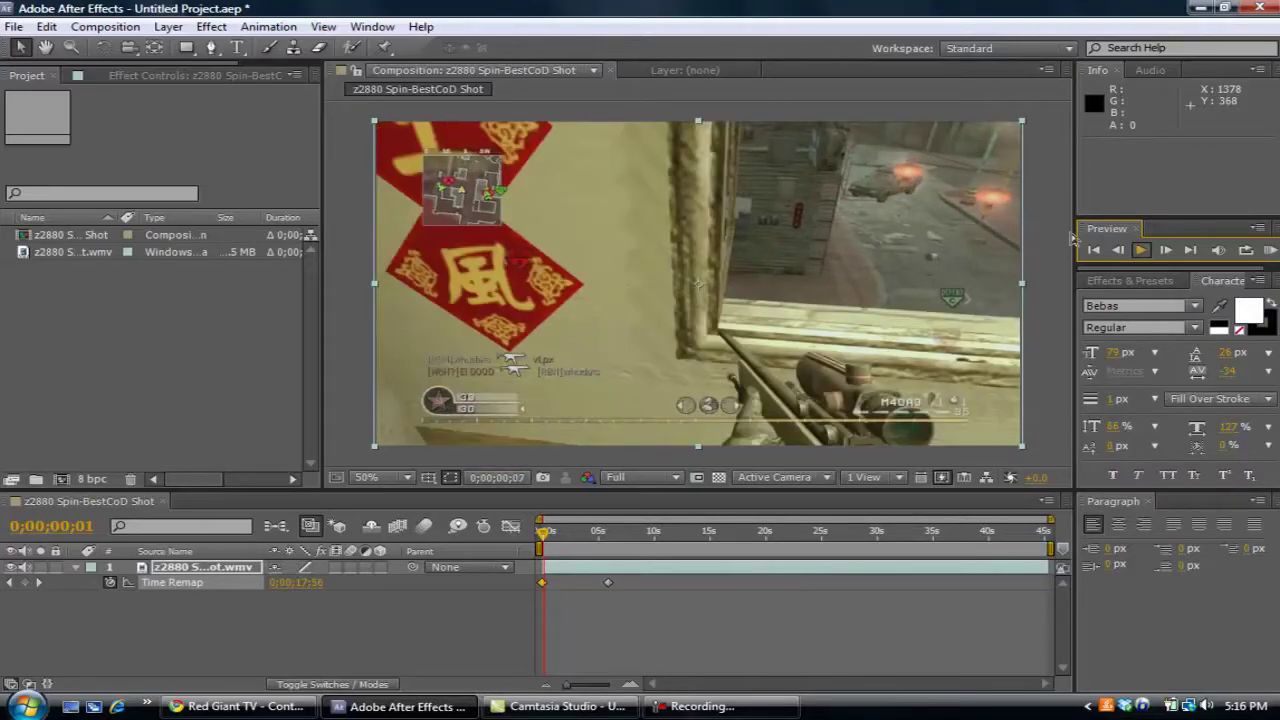
left_click(1141, 250)
left_click(196, 567)
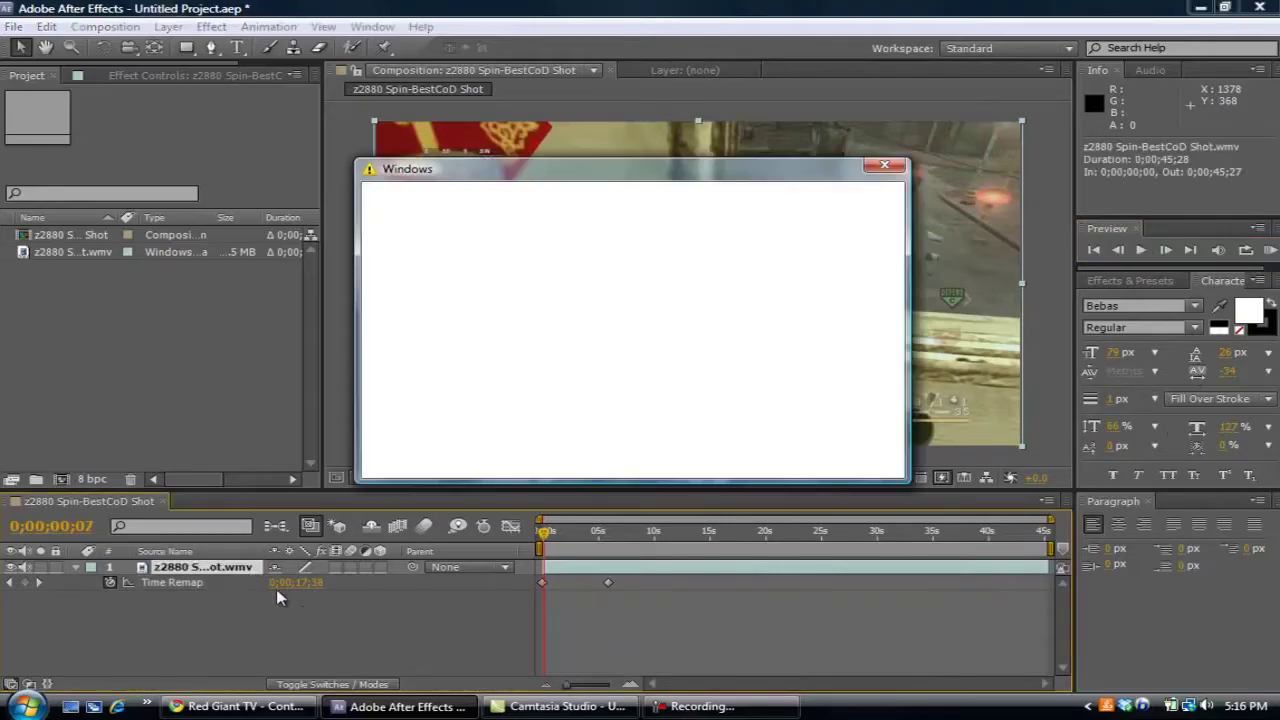
Dismiss the Windows colour-scheme warning and delete the gameplay clip layer
left_click(606, 310)
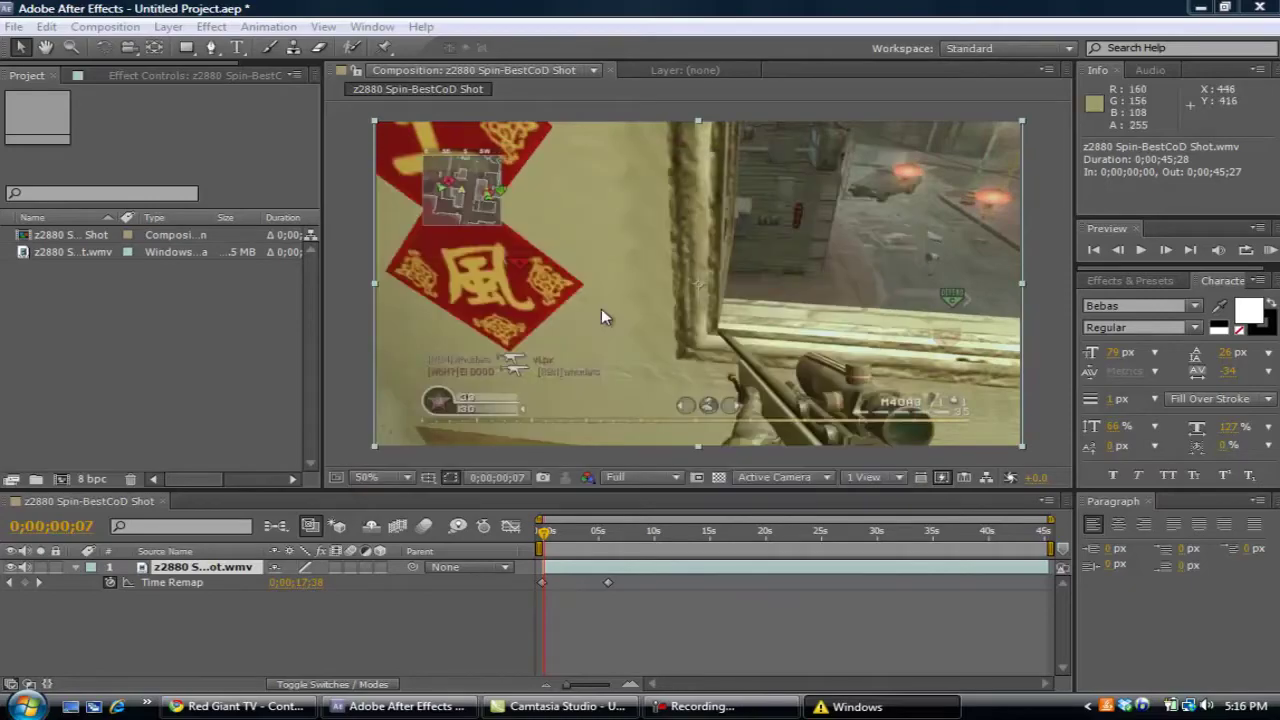
key("Delete")
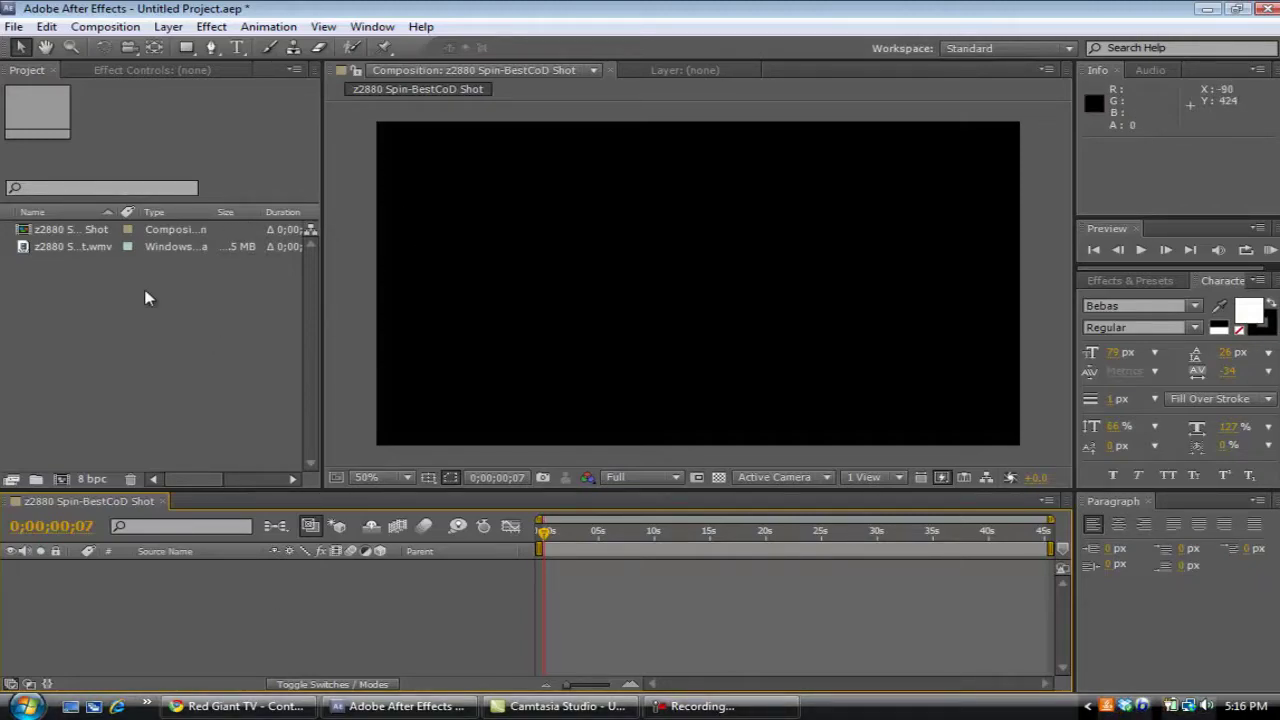
Re-add the .wmv footage as a layer, enable time remapping, and drag its end keyframe near the start
left_click_drag(47, 245, 150, 580)
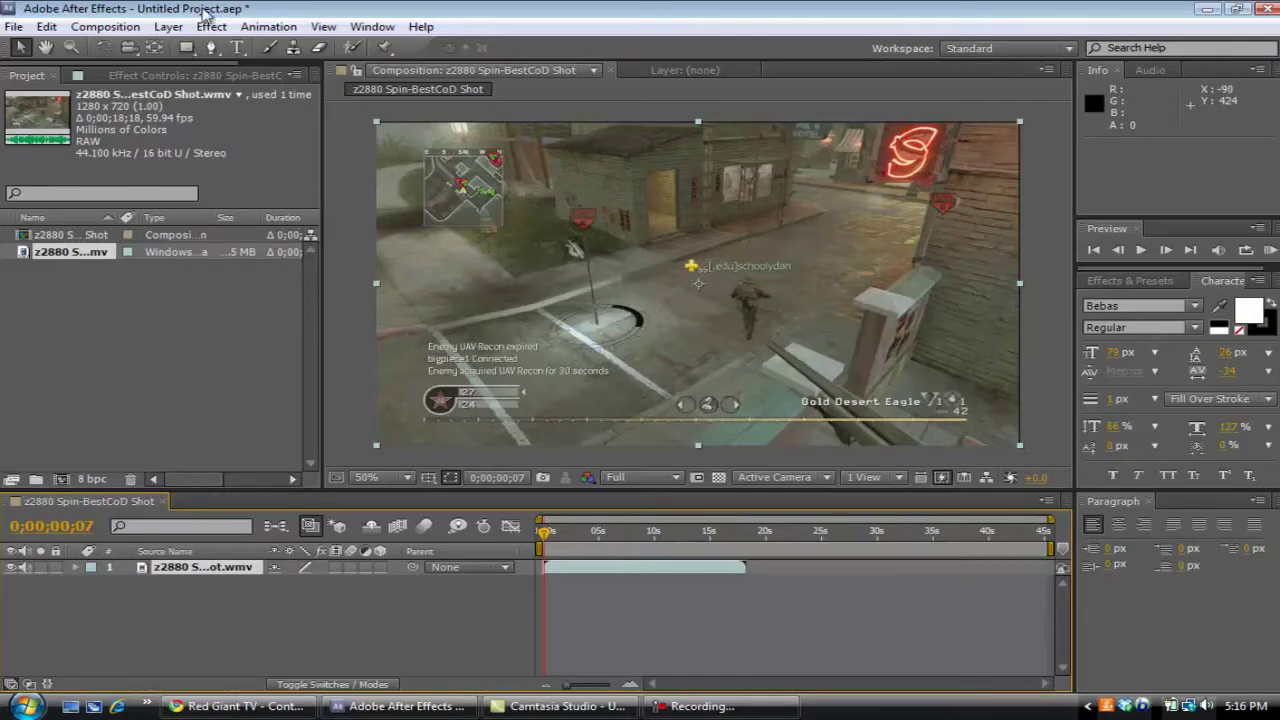
left_click(168, 27)
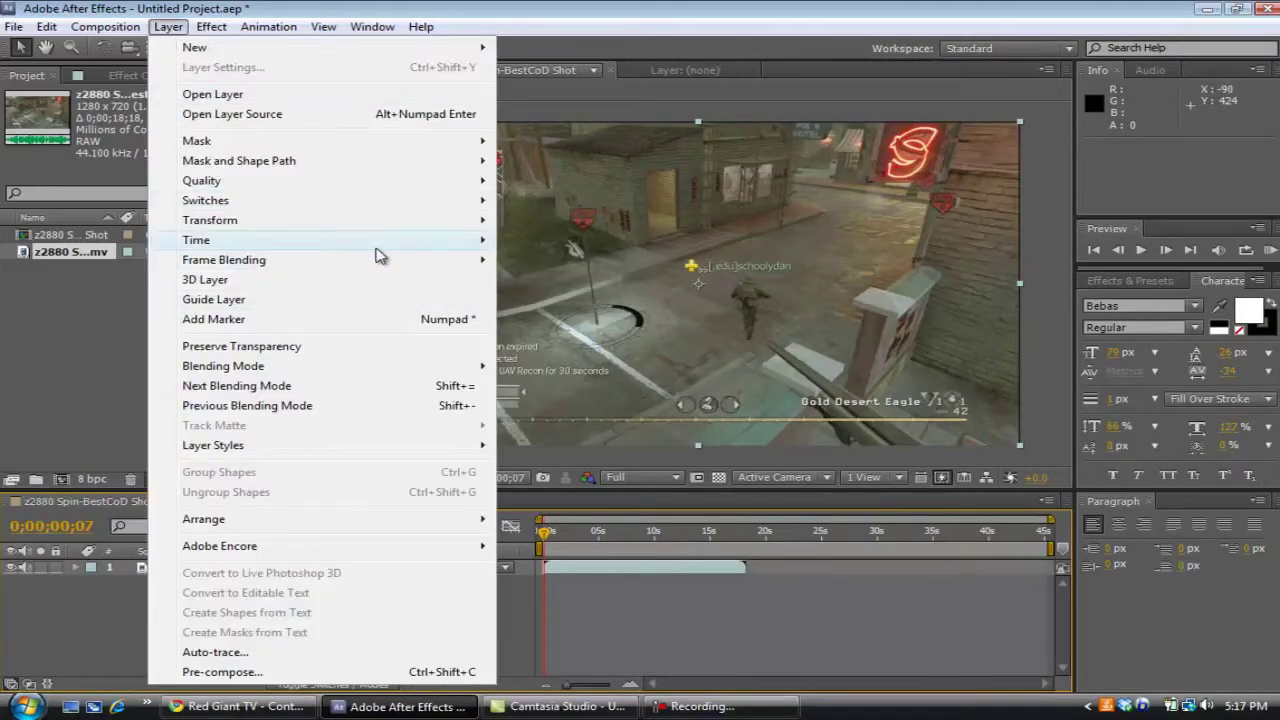
mouse_move(480, 241)
left_click(545, 241)
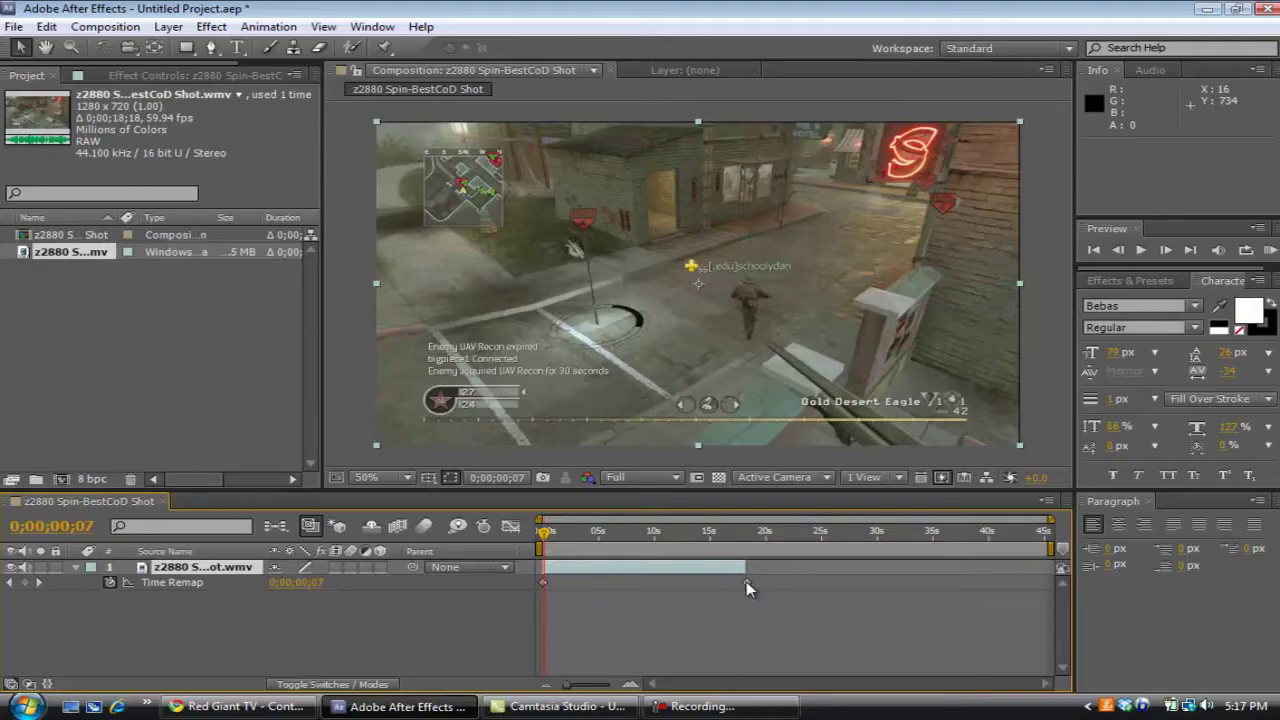
left_click_drag(746, 582, 549, 583)
Nudge the end Time Remap keyframe slightly earlier and preview the clip, stopping at 0;00;01;13
left_click(552, 530)
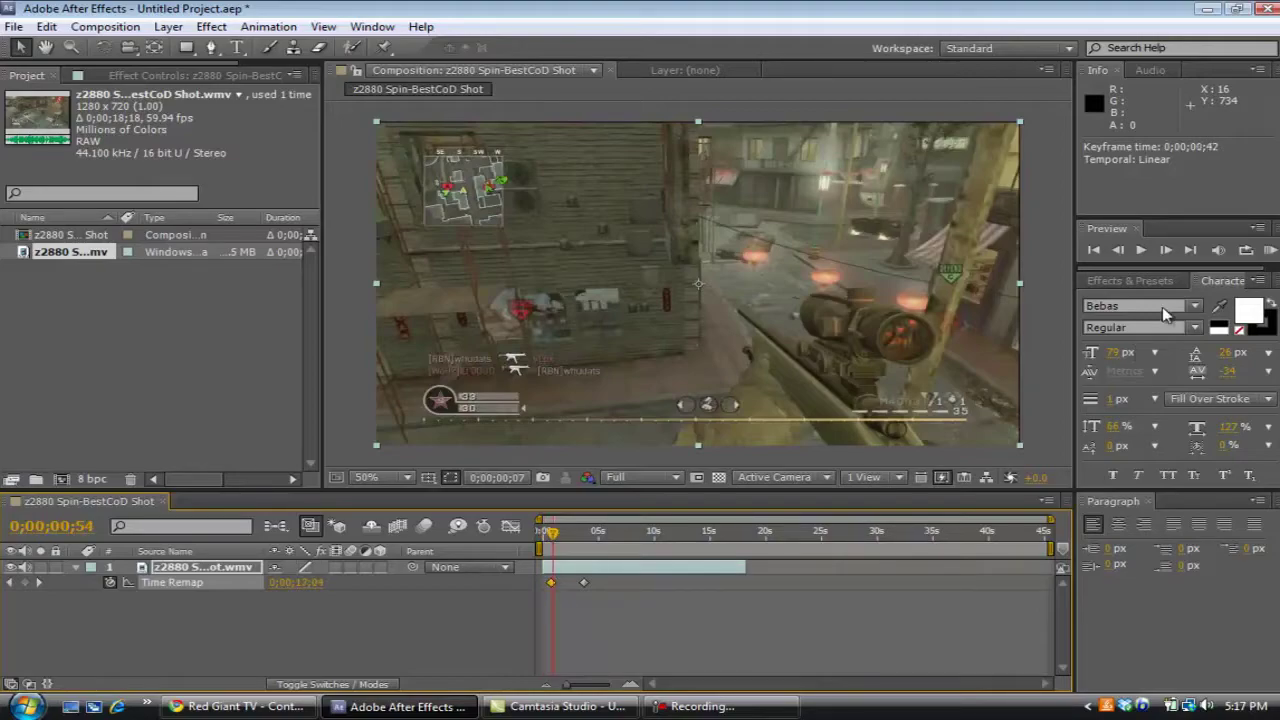
left_click(1143, 254)
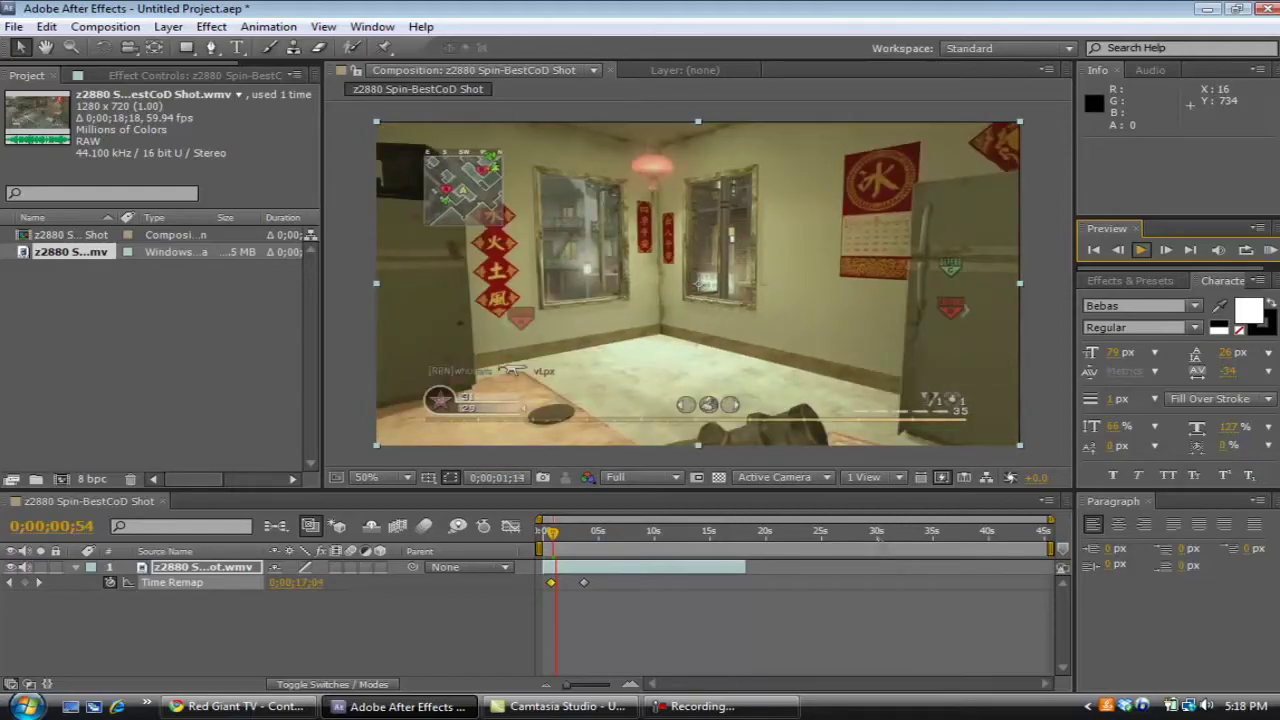
key("space")
Zoom the timeline in, preview from 0;00;00;55 to 0;00;01;17, then zoom back out
left_click_drag(1048, 519, 578, 519)
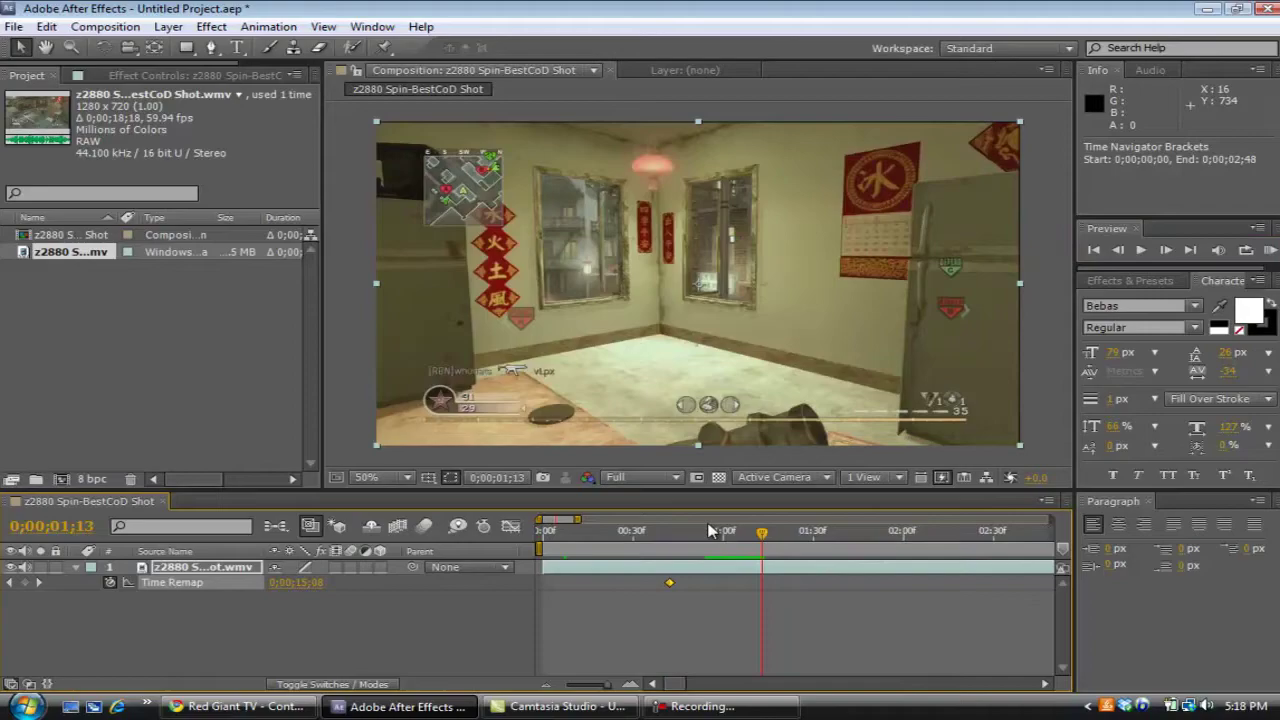
left_click(708, 534)
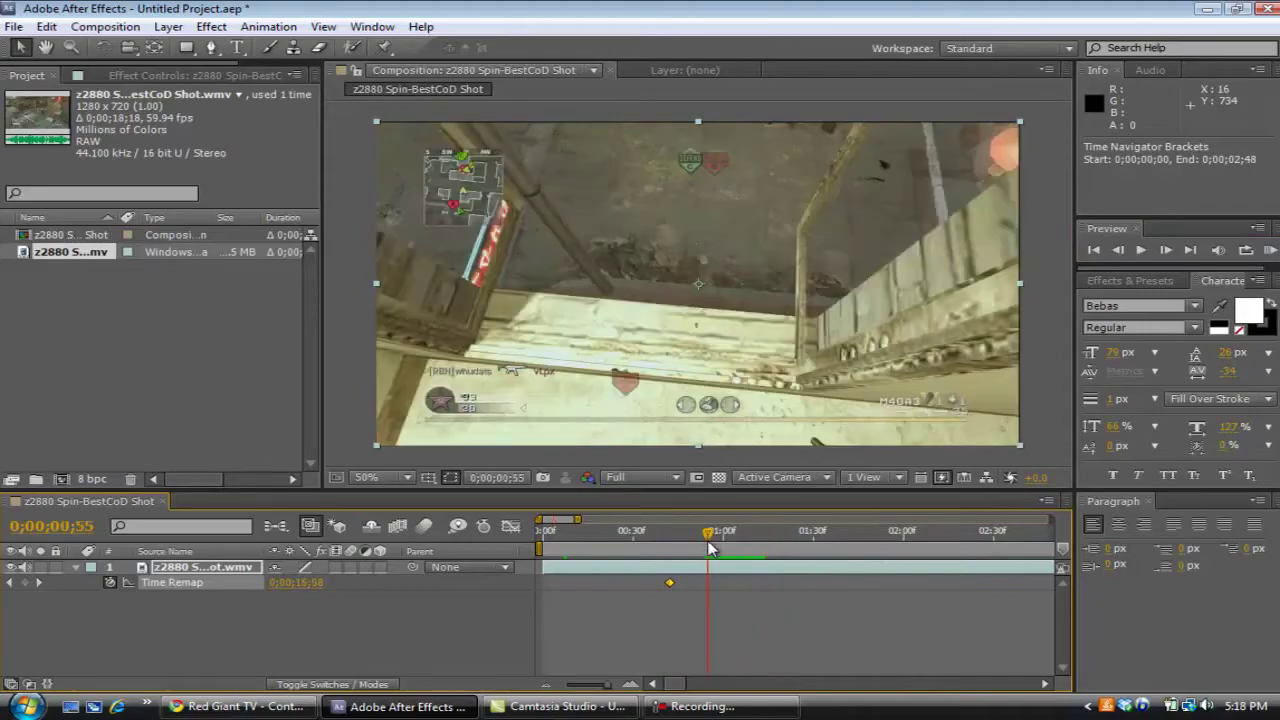
left_click(1140, 250)
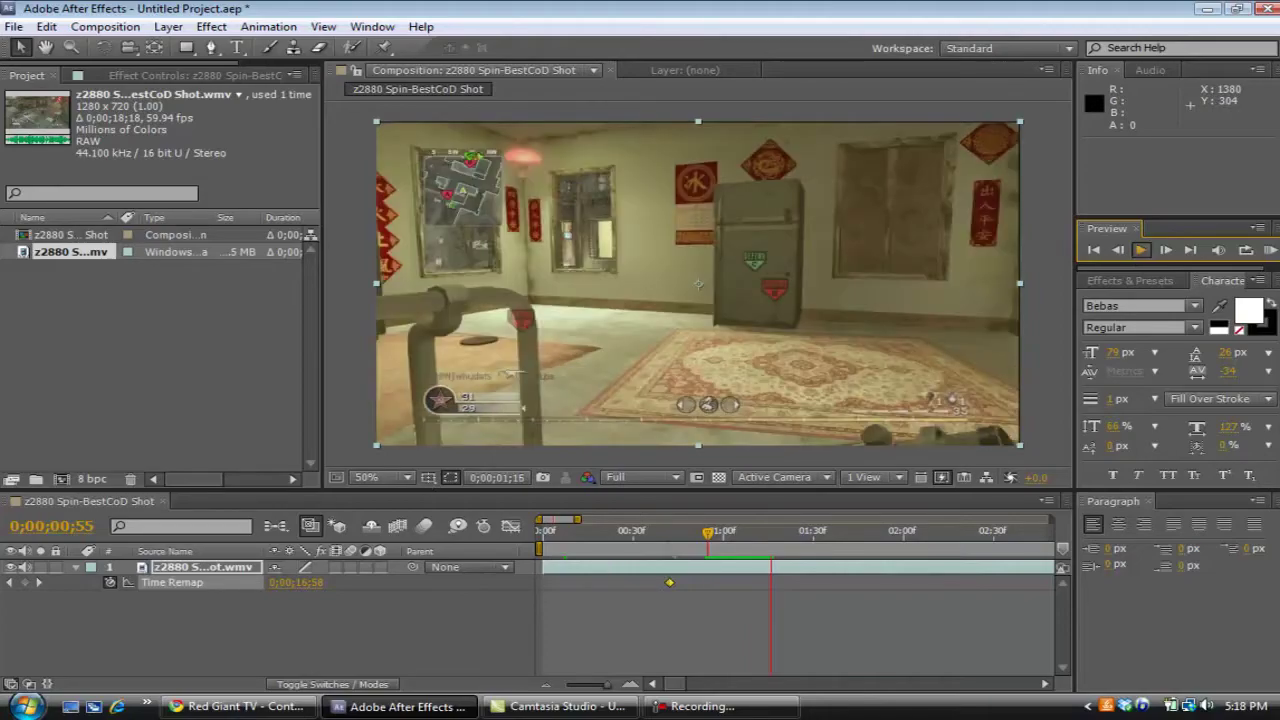
key("space")
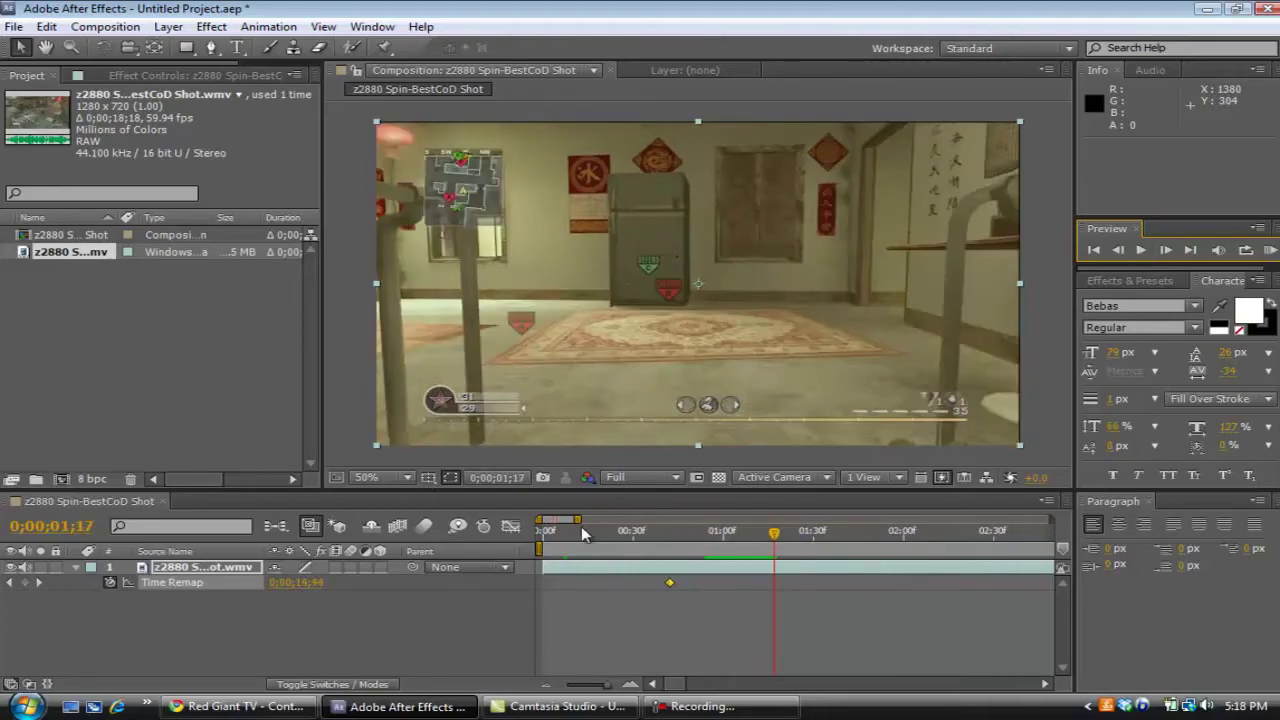
left_click_drag(581, 526, 828, 521)
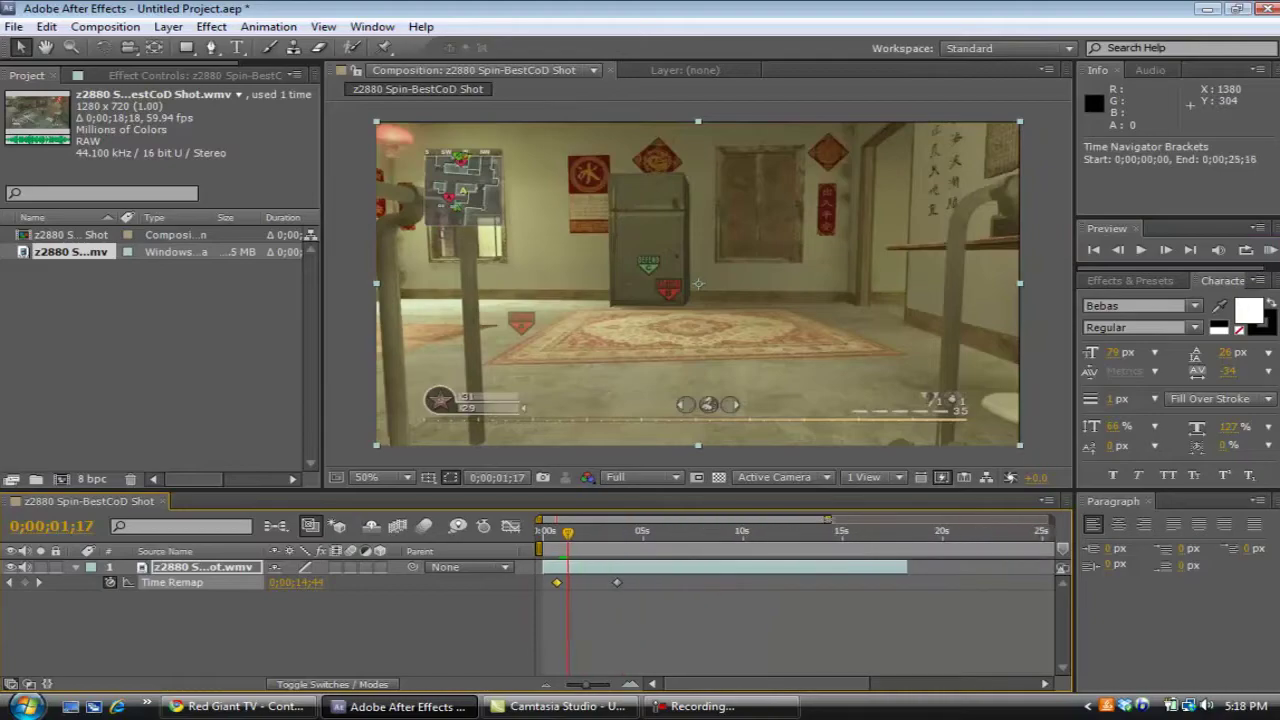
Move the end Time Remap keyframe to about 0;00;18;09 and the first to 0;00;00;33
left_click(616, 581)
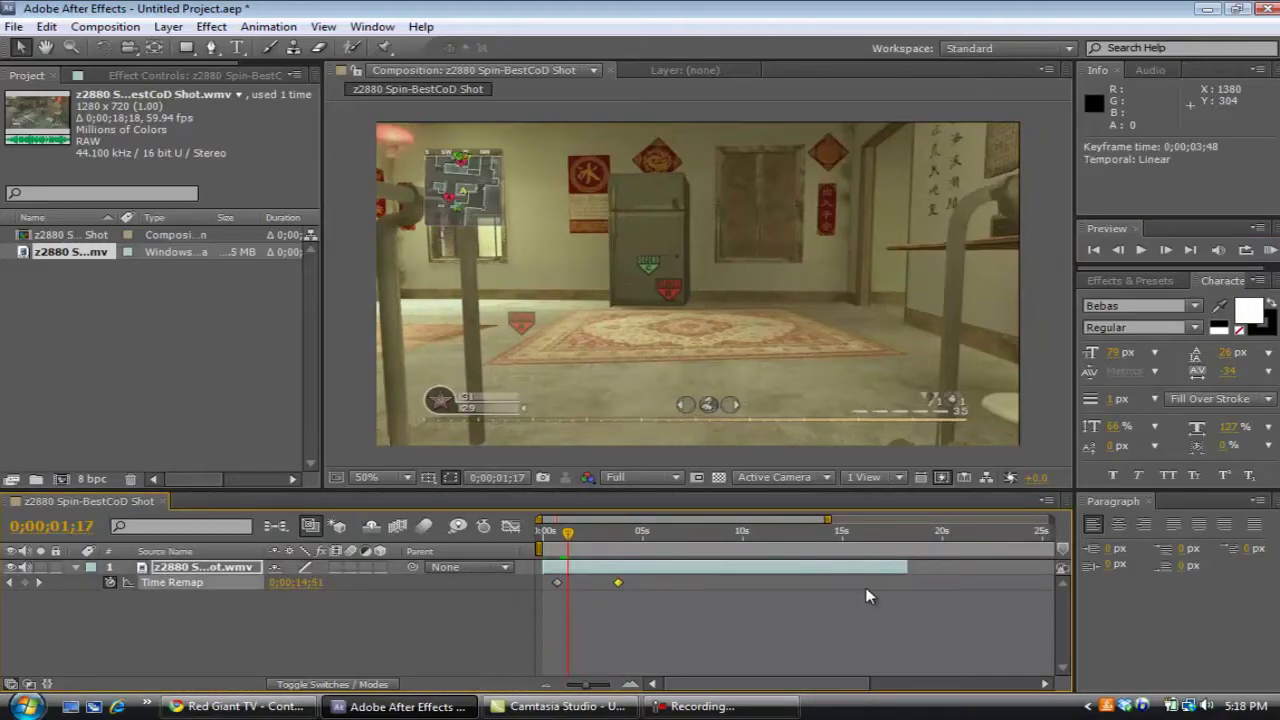
left_click_drag(868, 596, 905, 581)
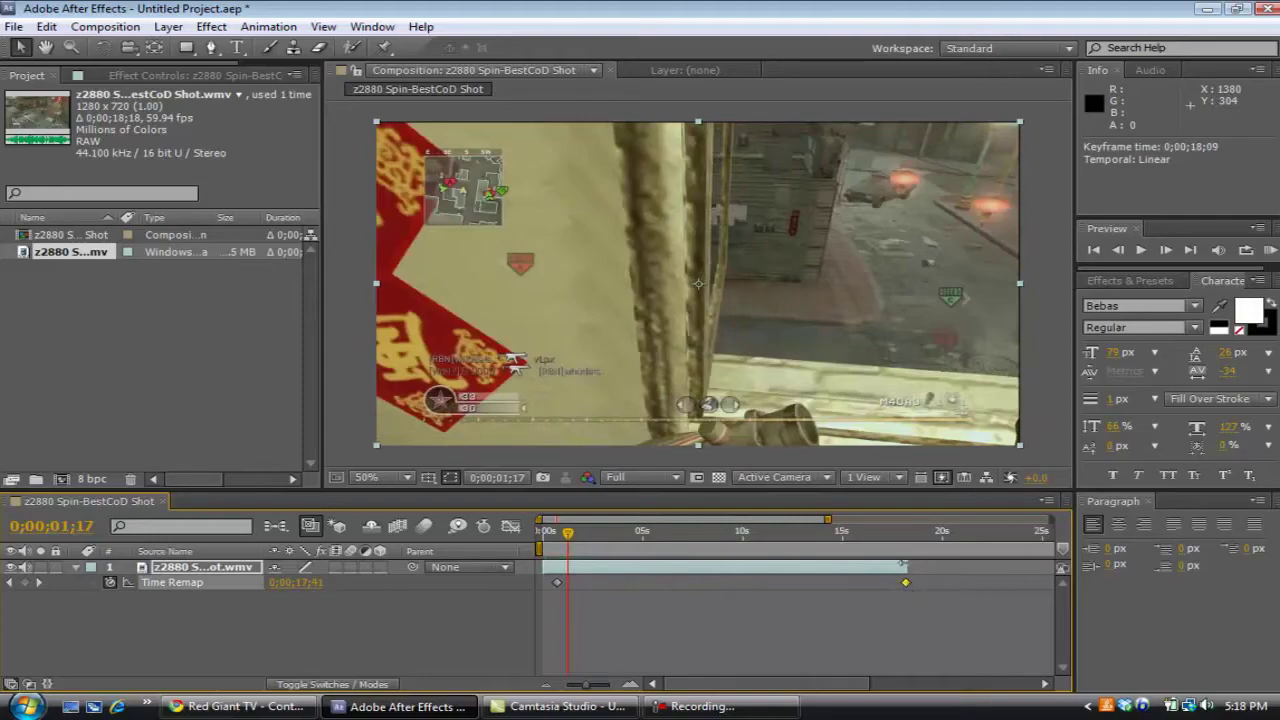
left_click(562, 584)
left_click_drag(561, 583, 548, 586)
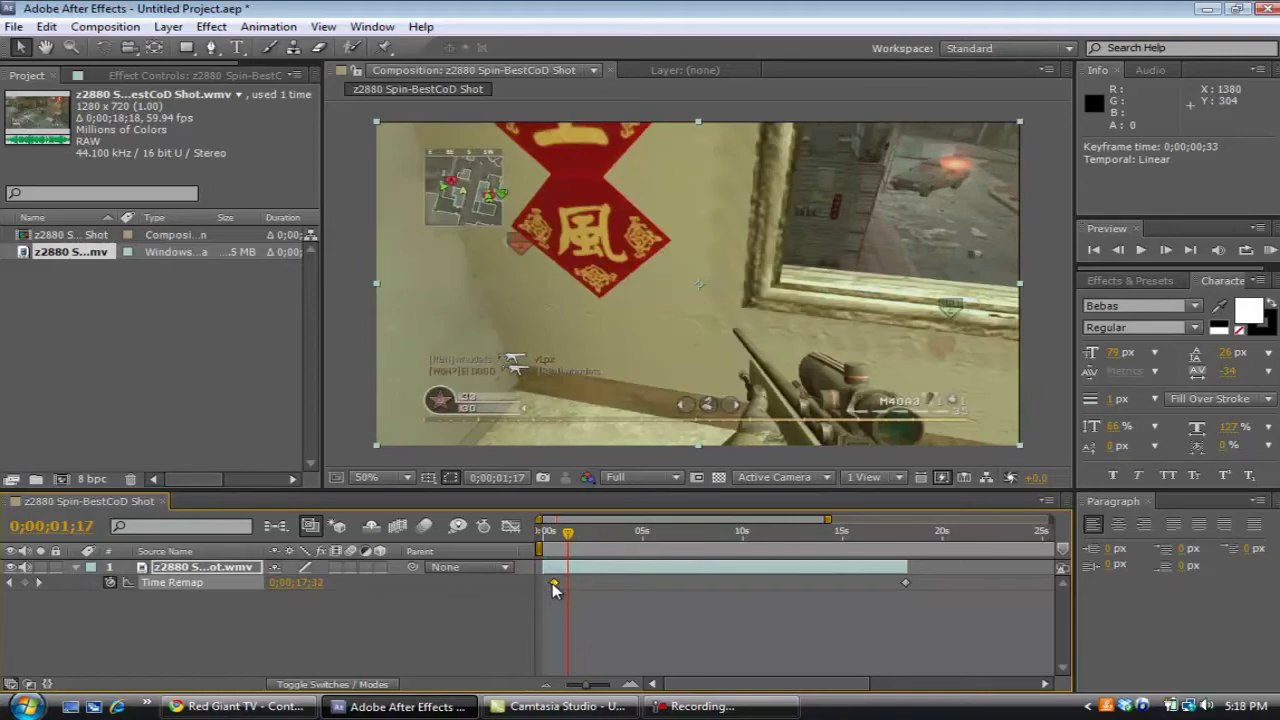